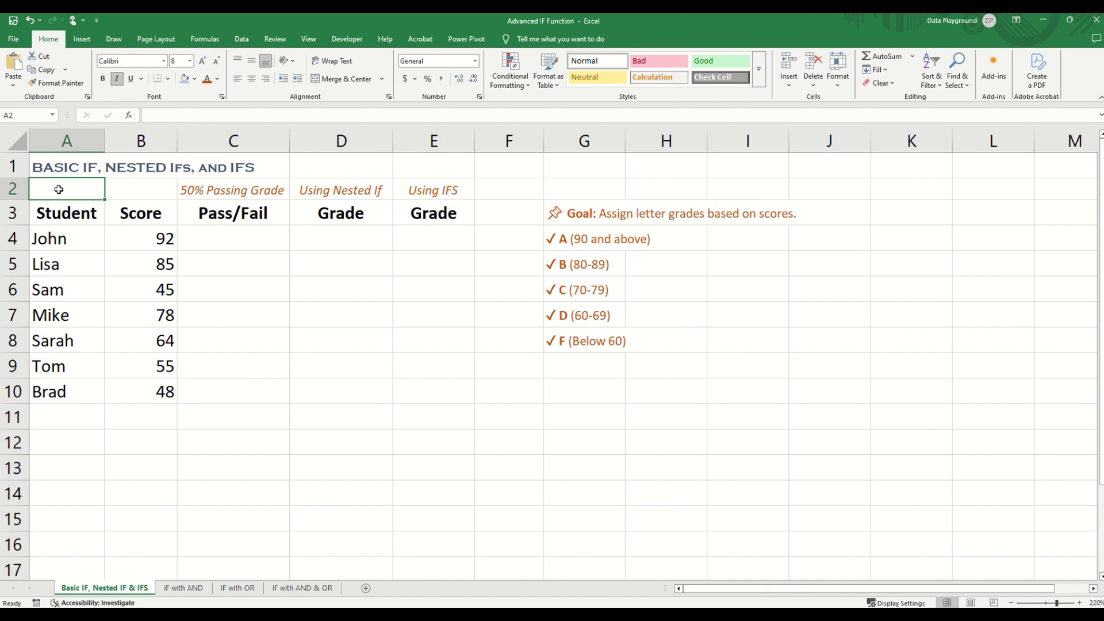
key("ctrl+z")
key("ctrl+y")
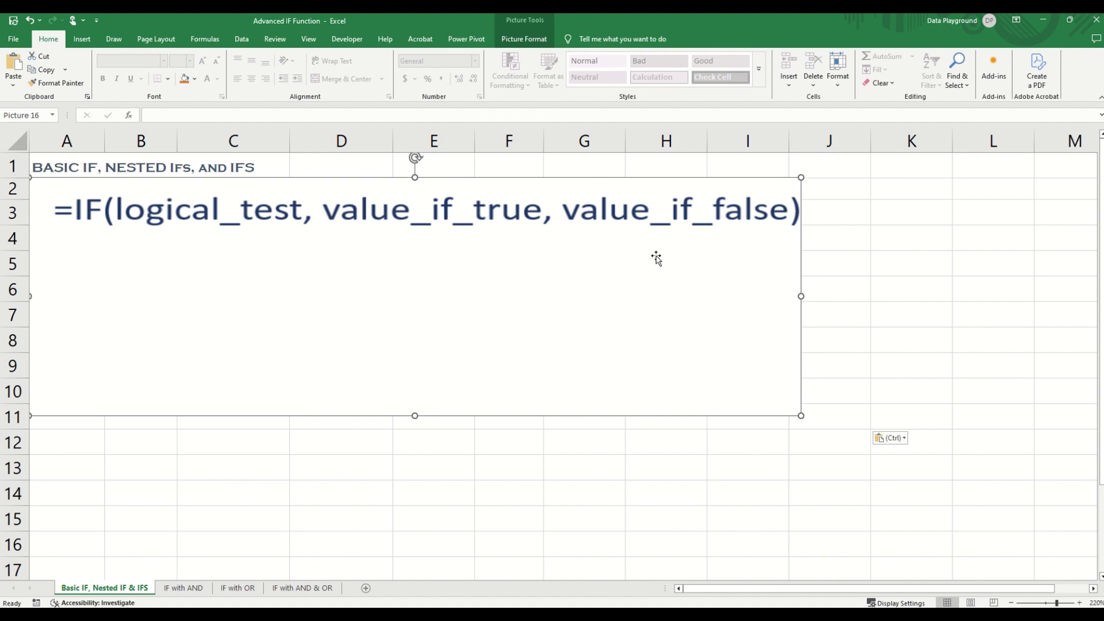
key("Delete")
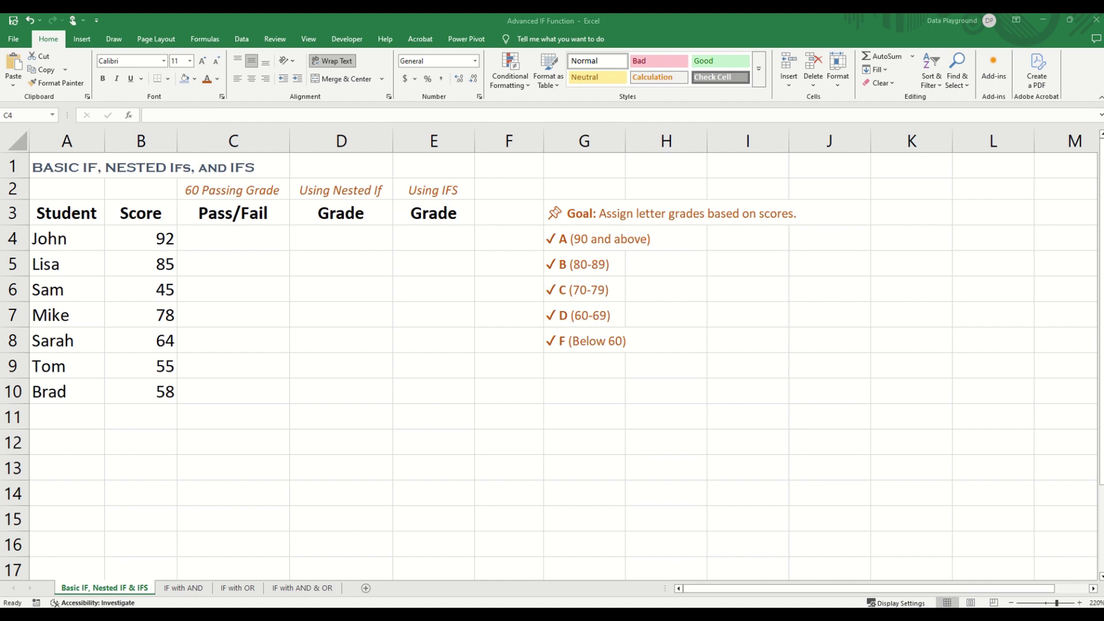
- Enter =IF(B4>=60,"Pass","Fail") in C4 and fill the formula down to C10
left_click(215, 246)
type("=")
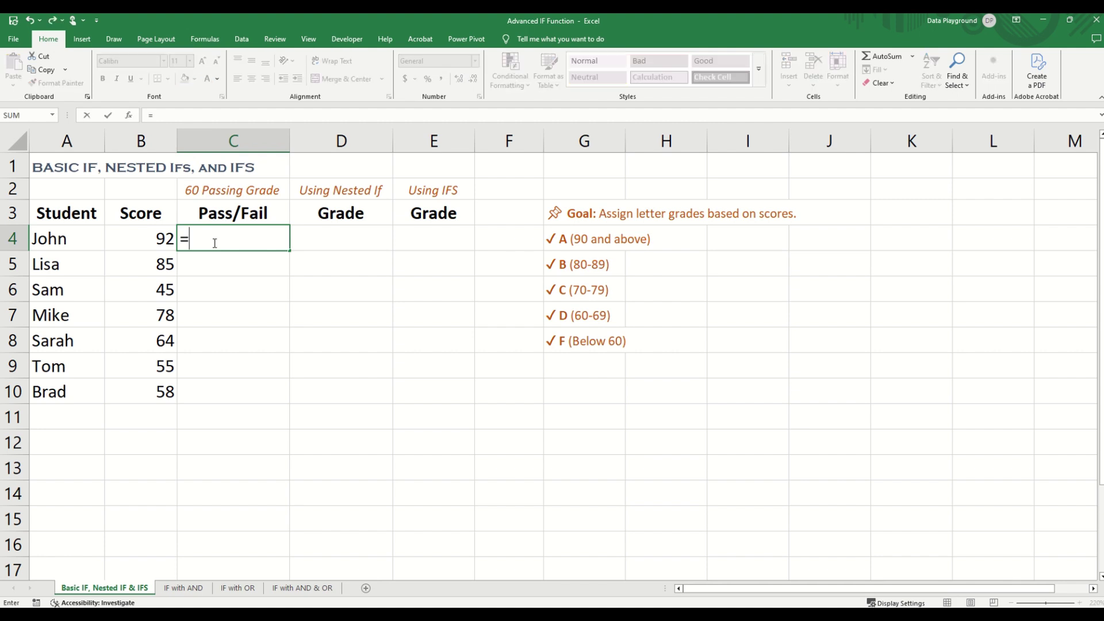
type("if(")
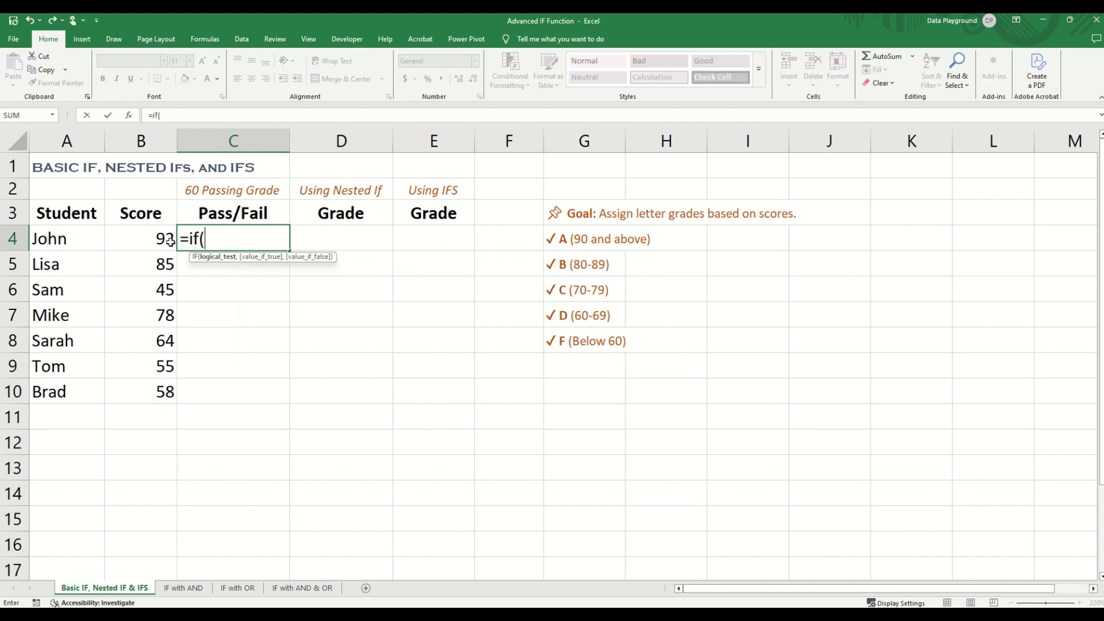
left_click(145, 242)
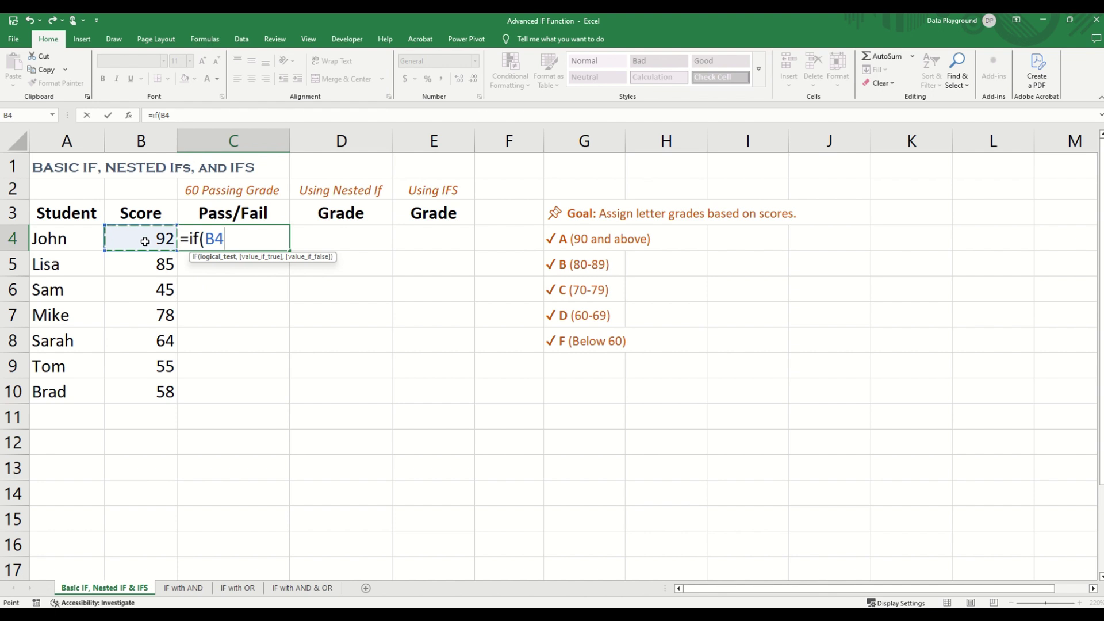
type(">=60,\"")
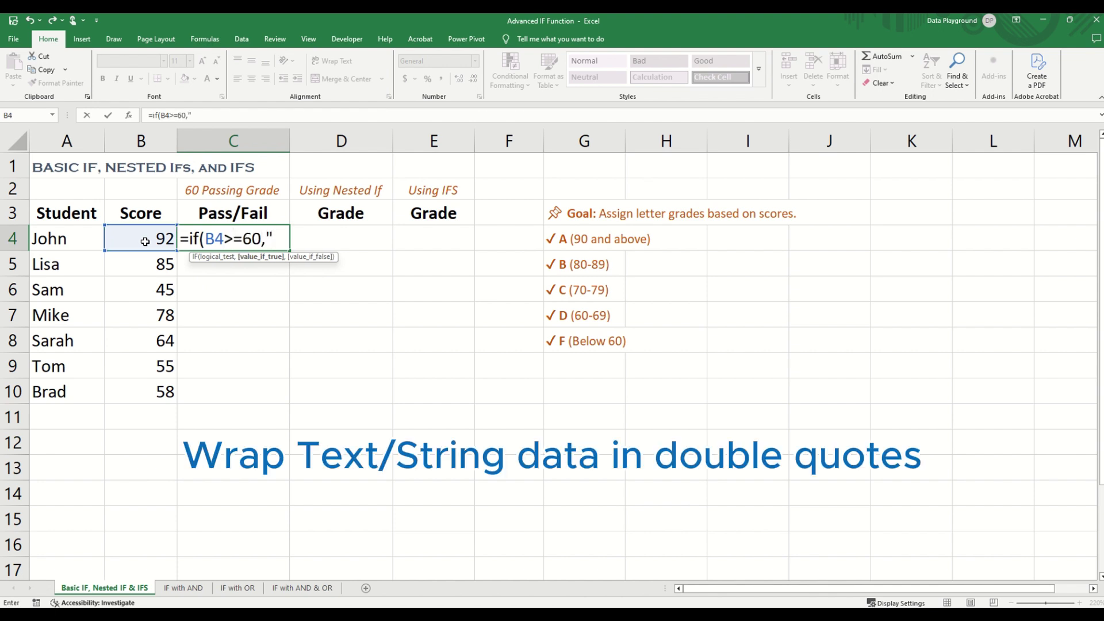
type("Pass\"")
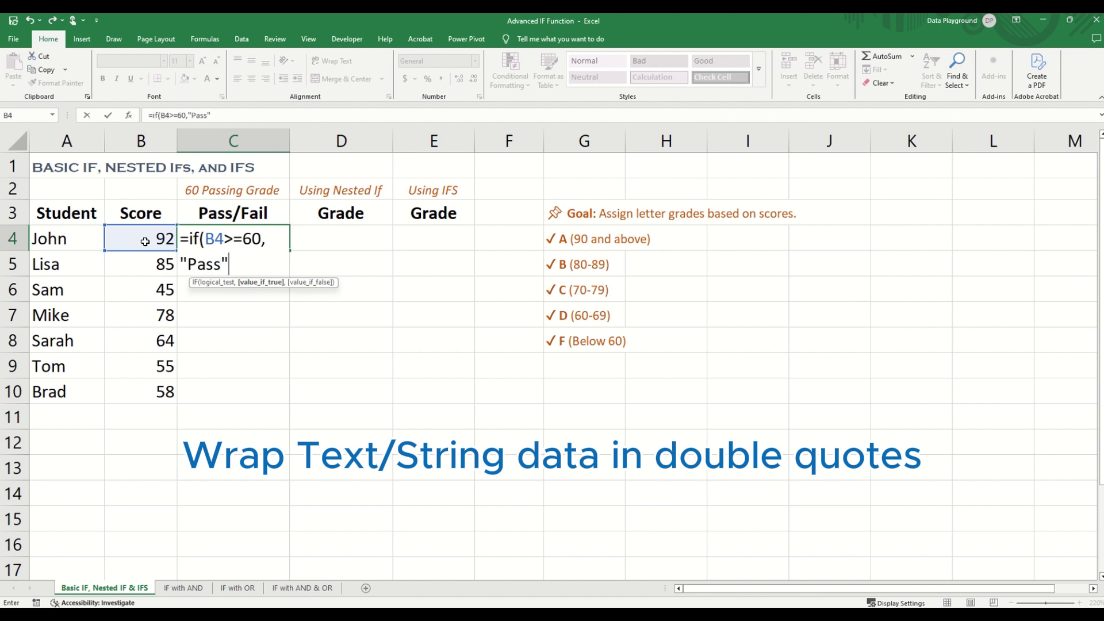
type(",\"Fai")
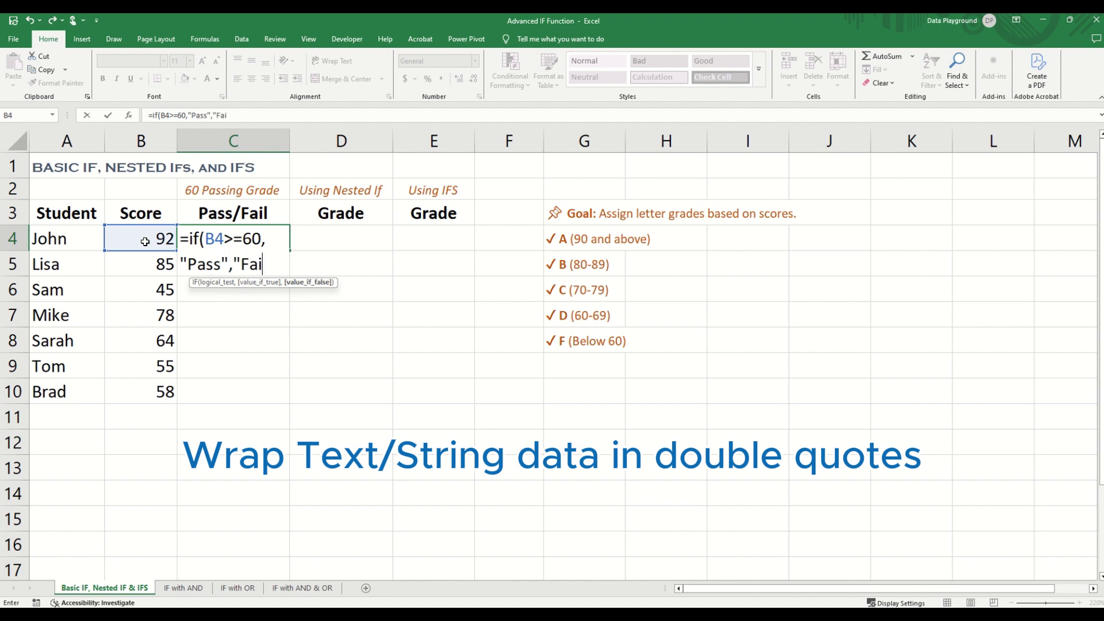
type("l\")")
key("ctrl+Return")
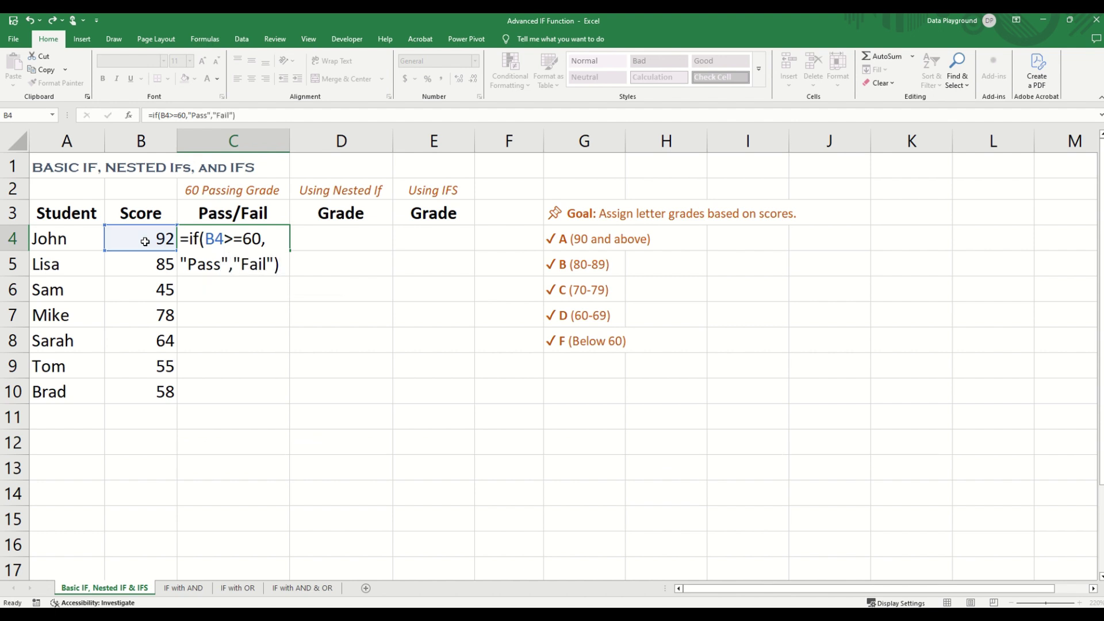
key("Return")
left_click(242, 237)
left_click_drag(290, 251, 262, 397)
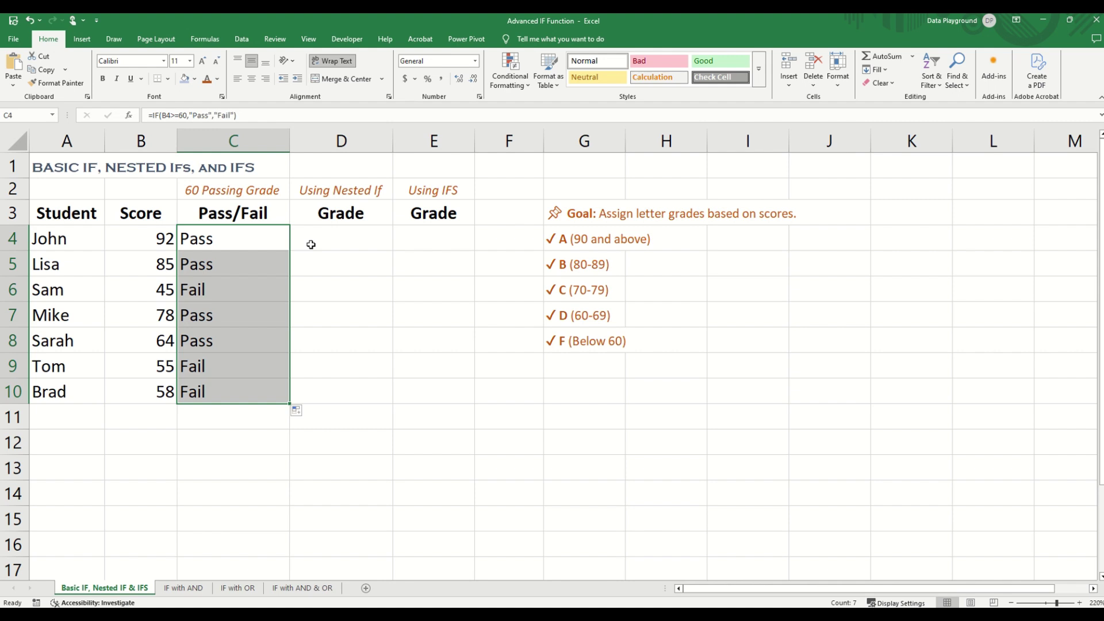
- Begin a nested IF formula in D4 that returns "A" when B4>=90, leaving the false argument open
left_click(311, 245)
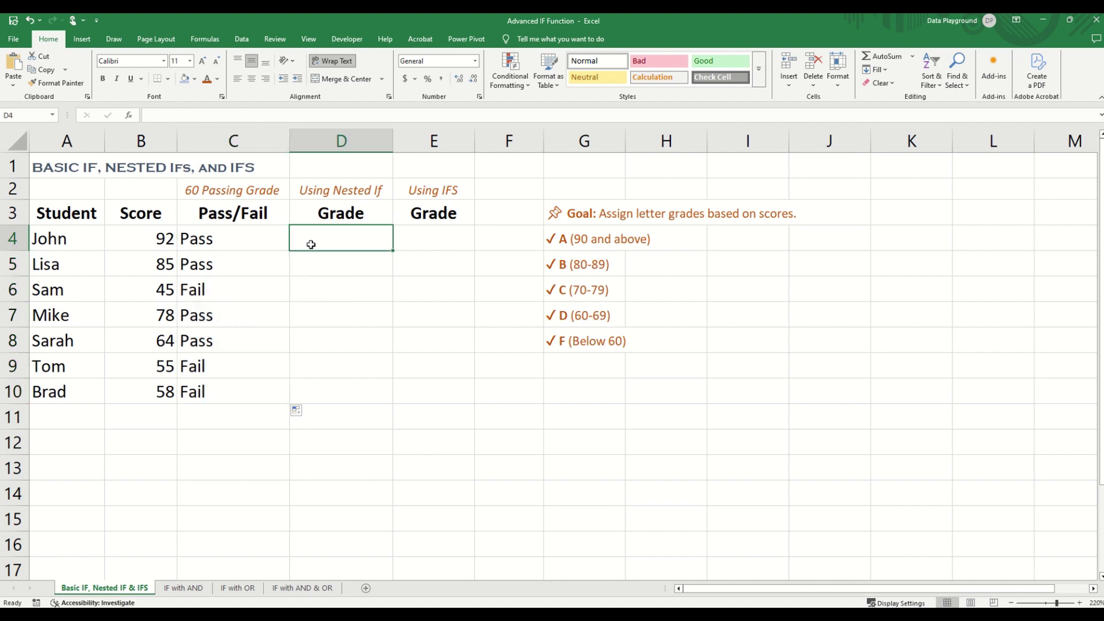
type("=if")
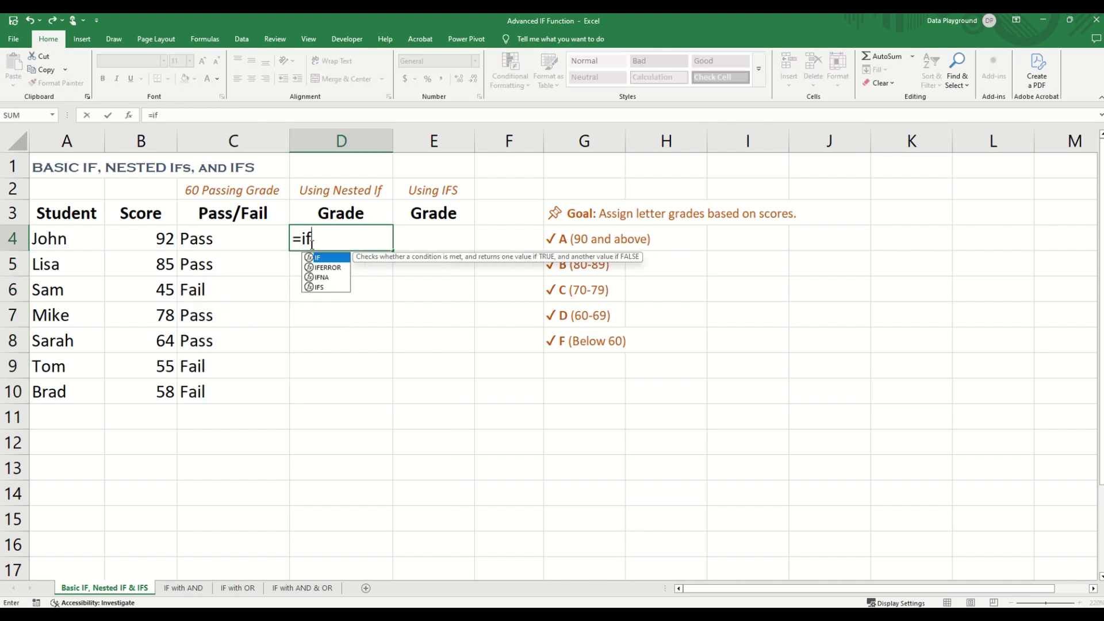
type("(")
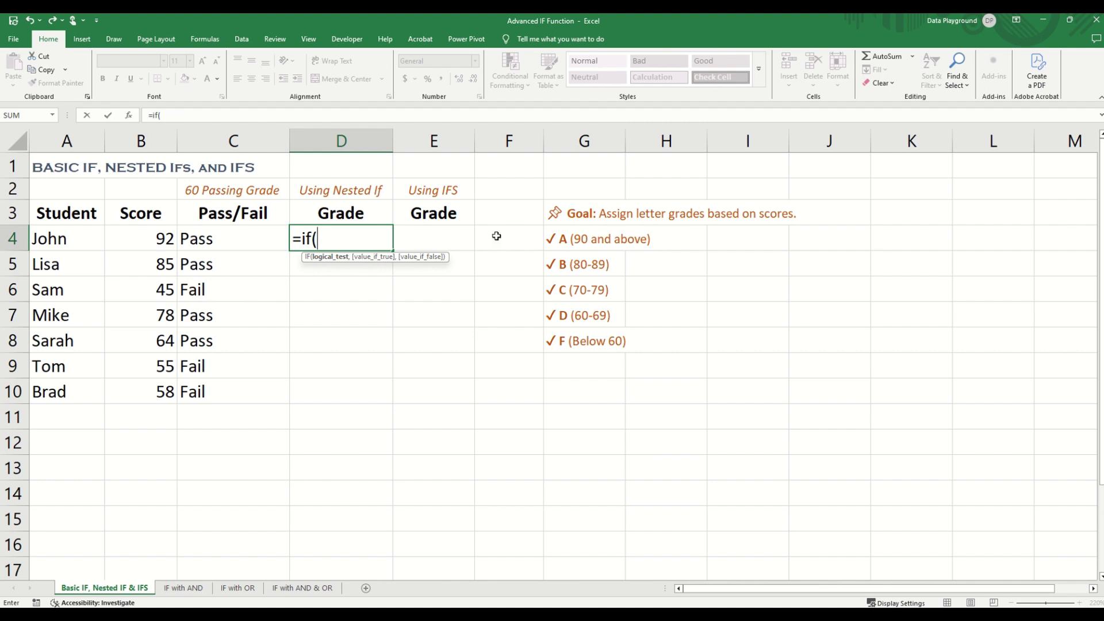
left_click(149, 240)
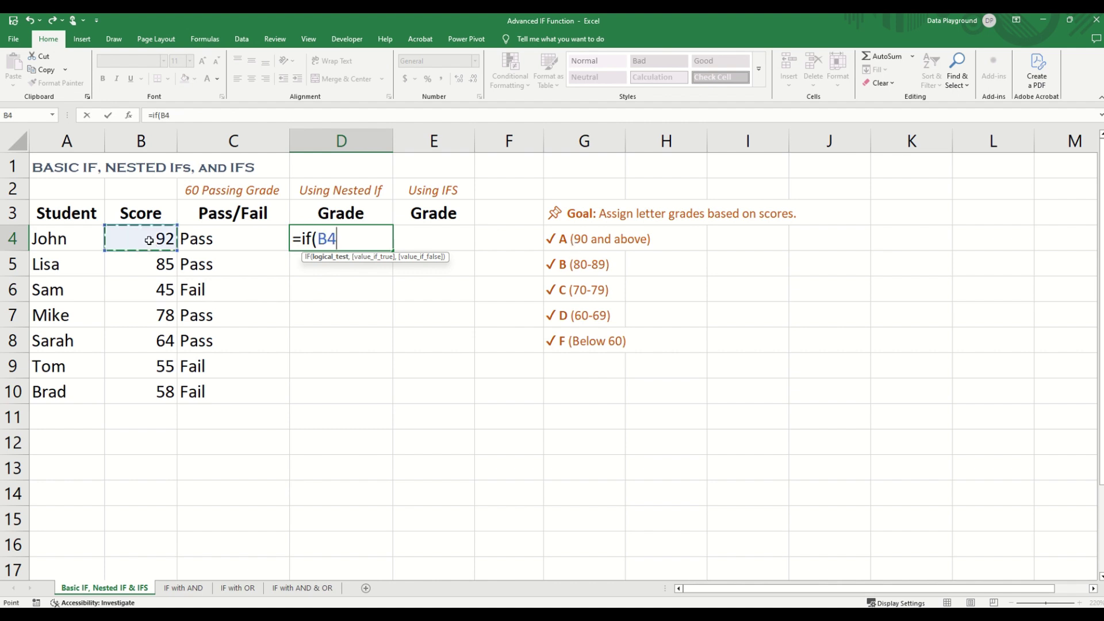
type(">=90")
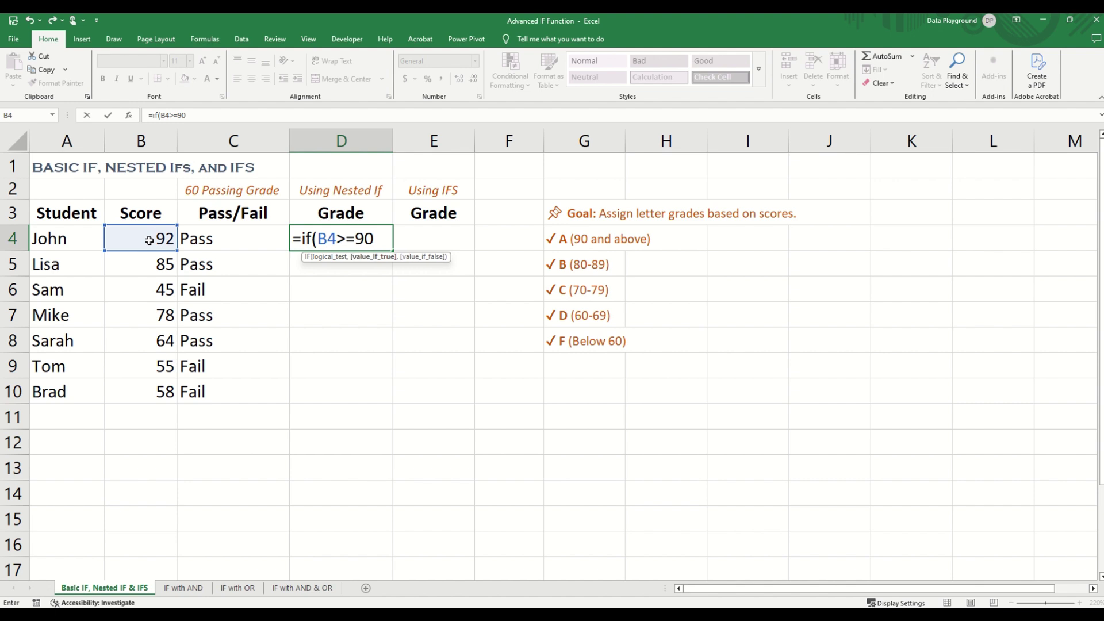
type(",\"A")
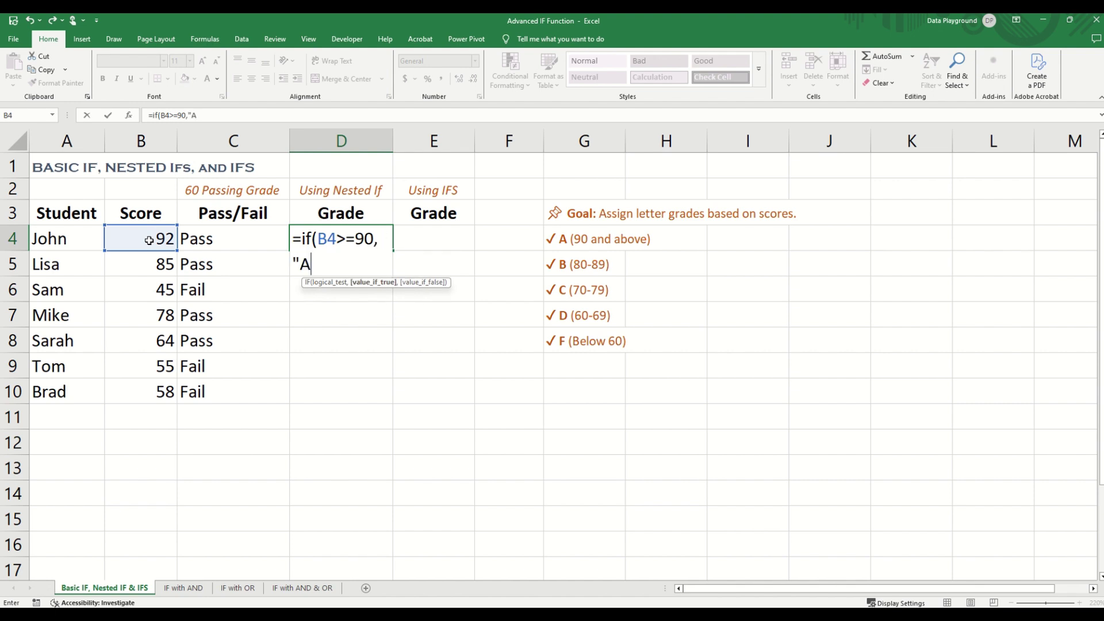
type("\",")
- Nest a second IF as the false argument of the D4 formula, returning "B" when B4>=80
type("if(")
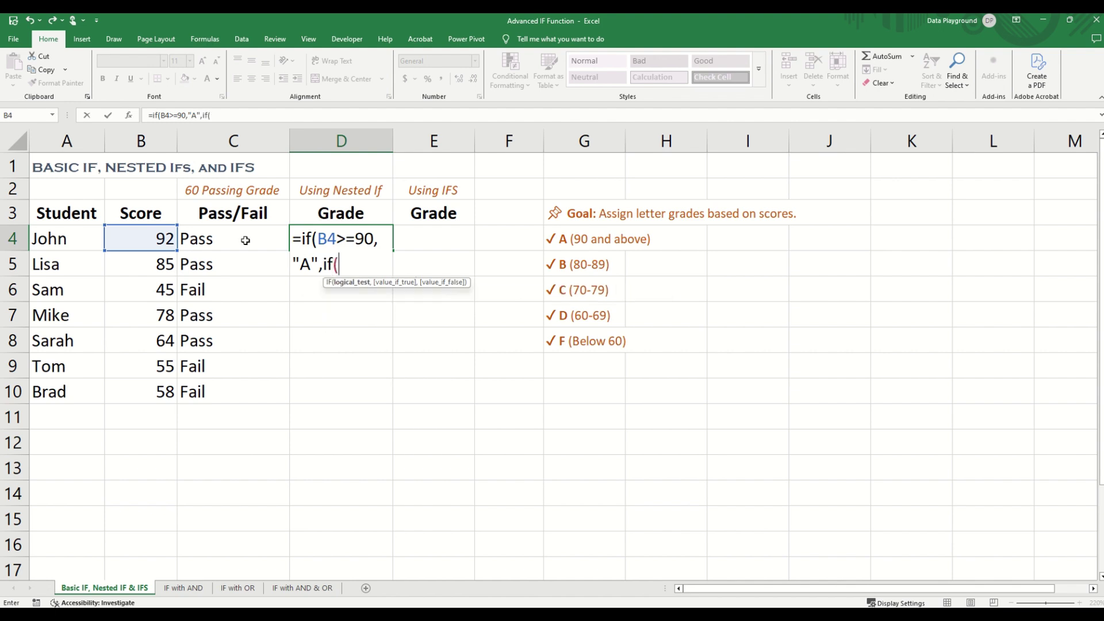
left_click(141, 238)
type(">=")
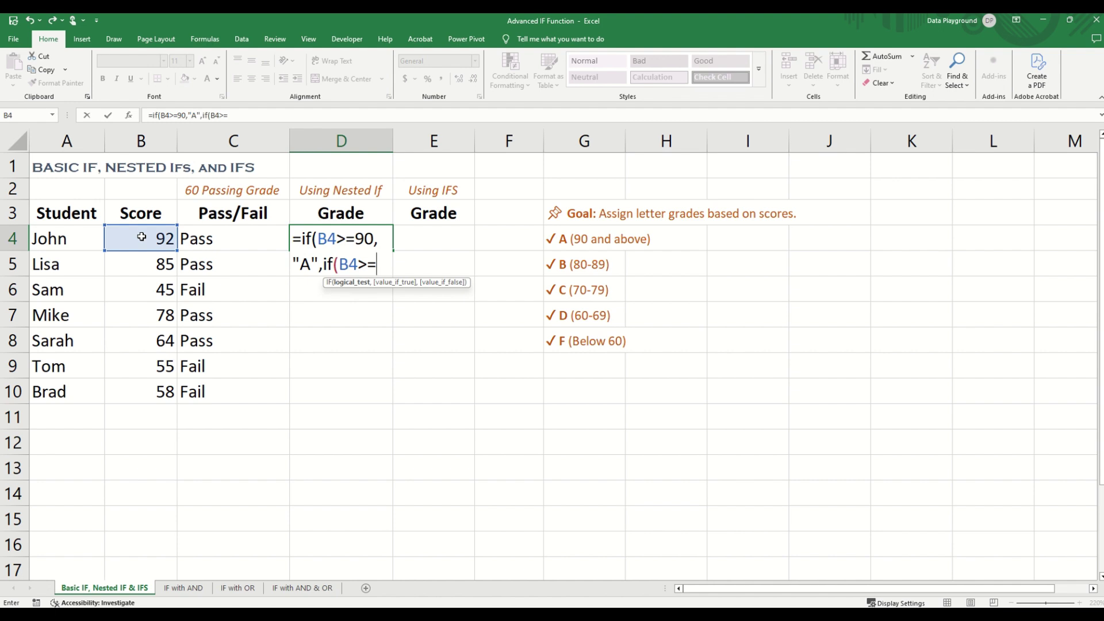
type("80")
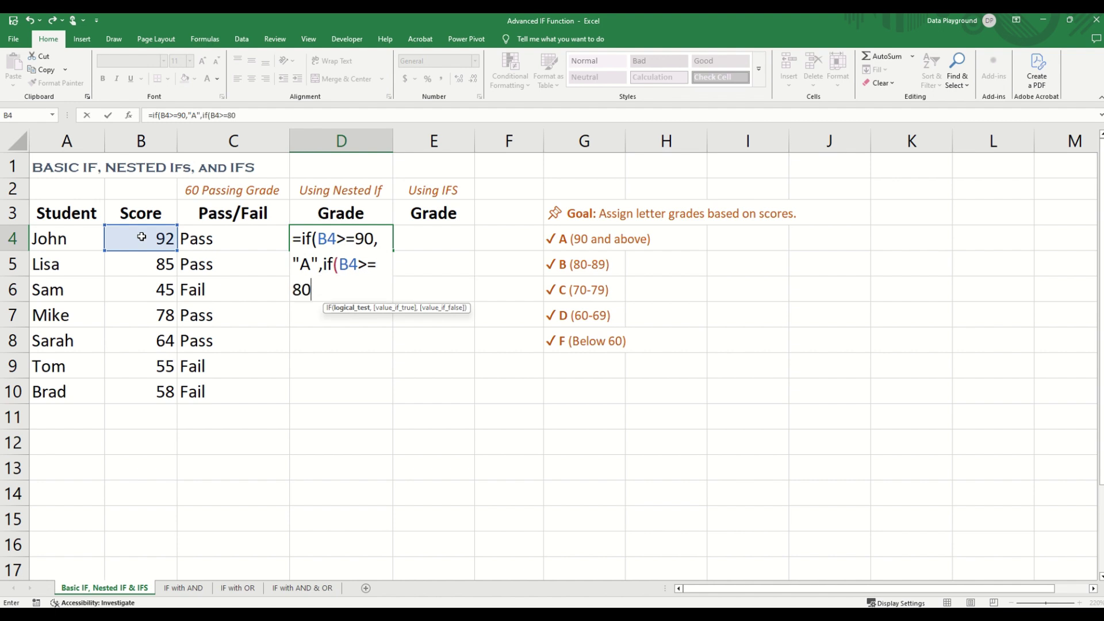
type(",\"")
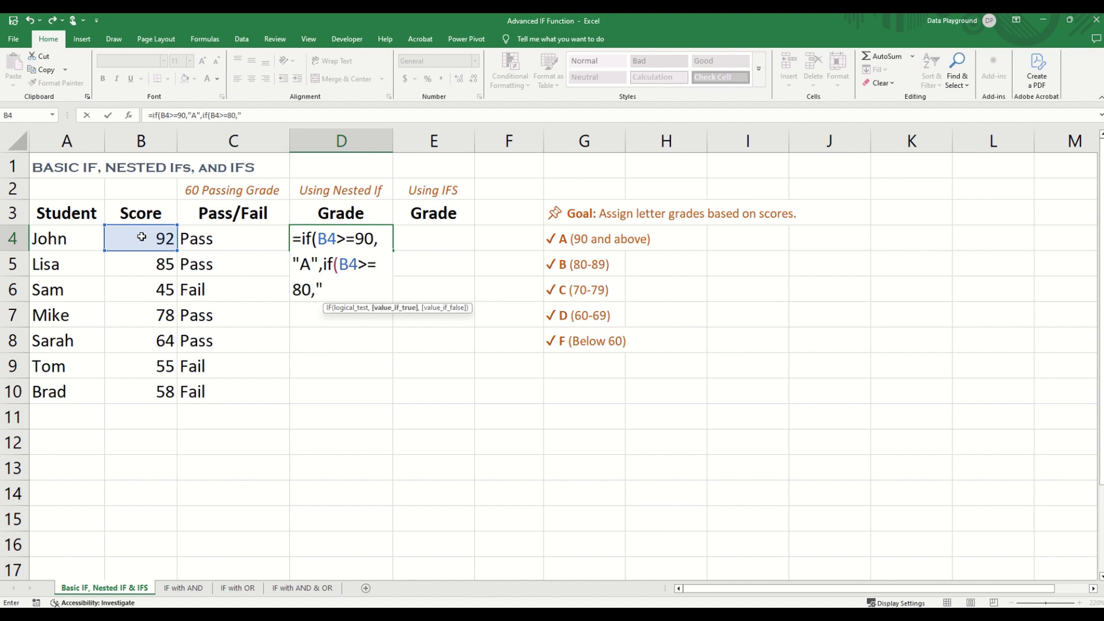
type("B\"")
type(",")
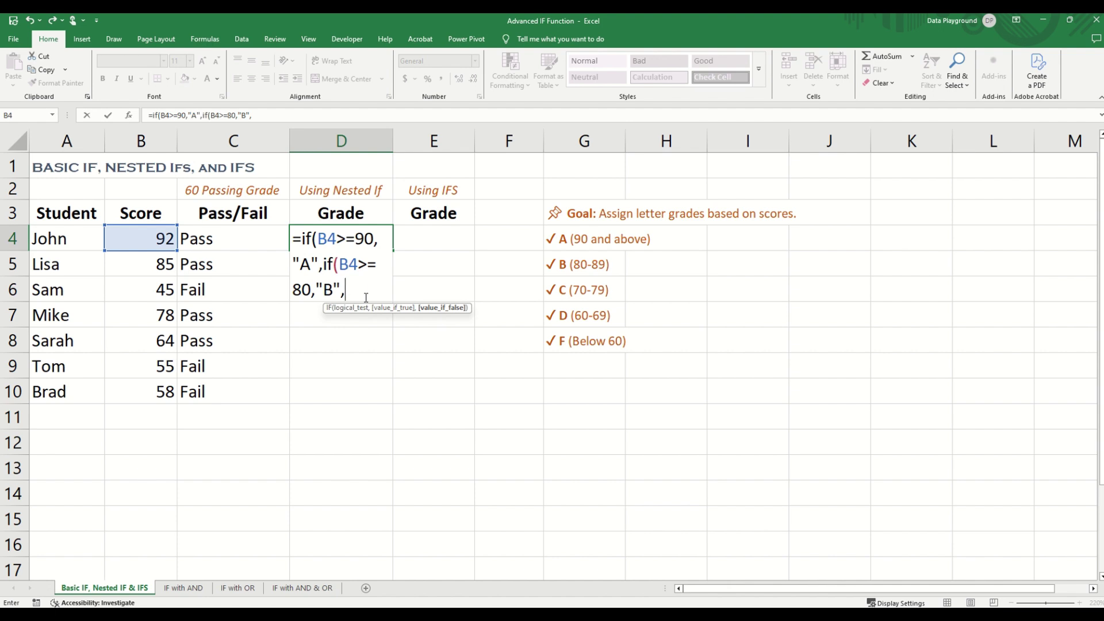
- Nest a third IF in the D4 formula, returning "C" when B4>=70
type("if(")
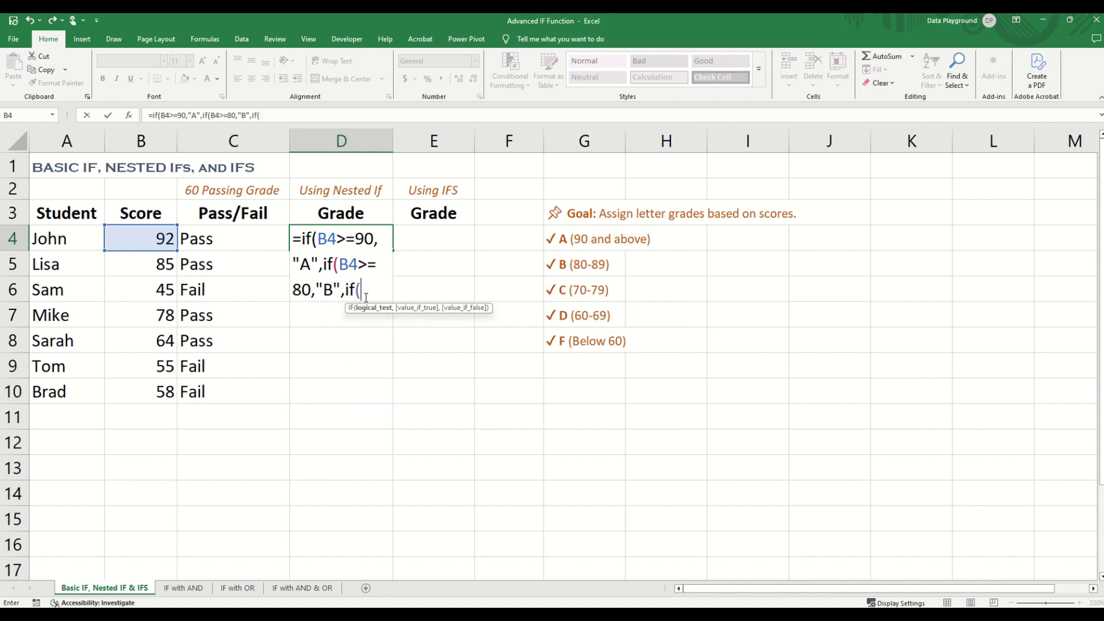
left_click(156, 234)
type(">=")
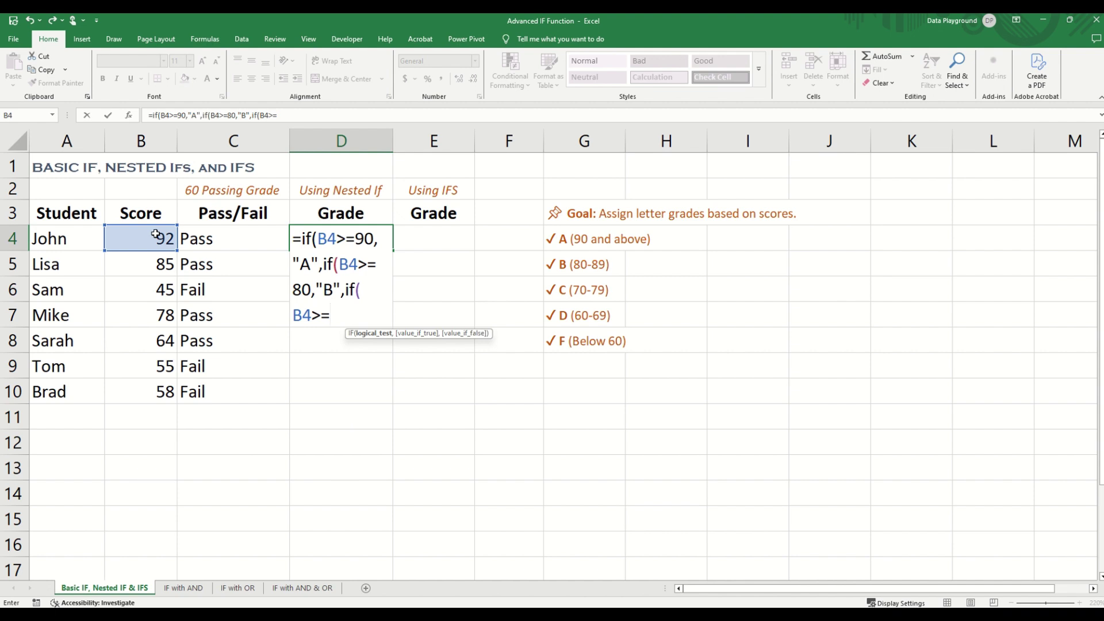
type("70,")
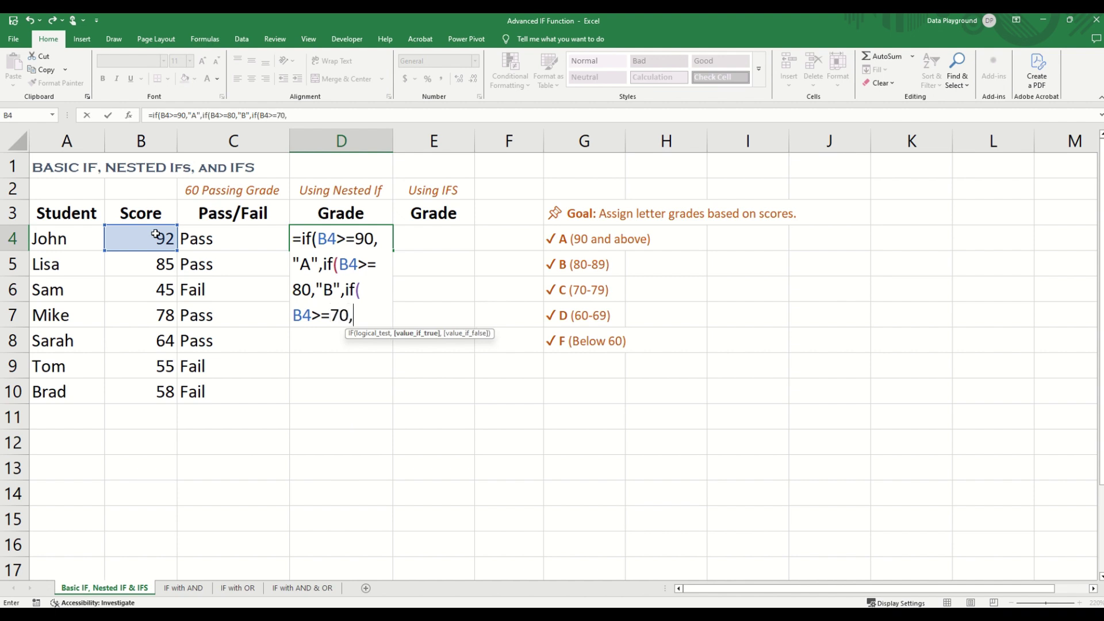
type("\"C\",")
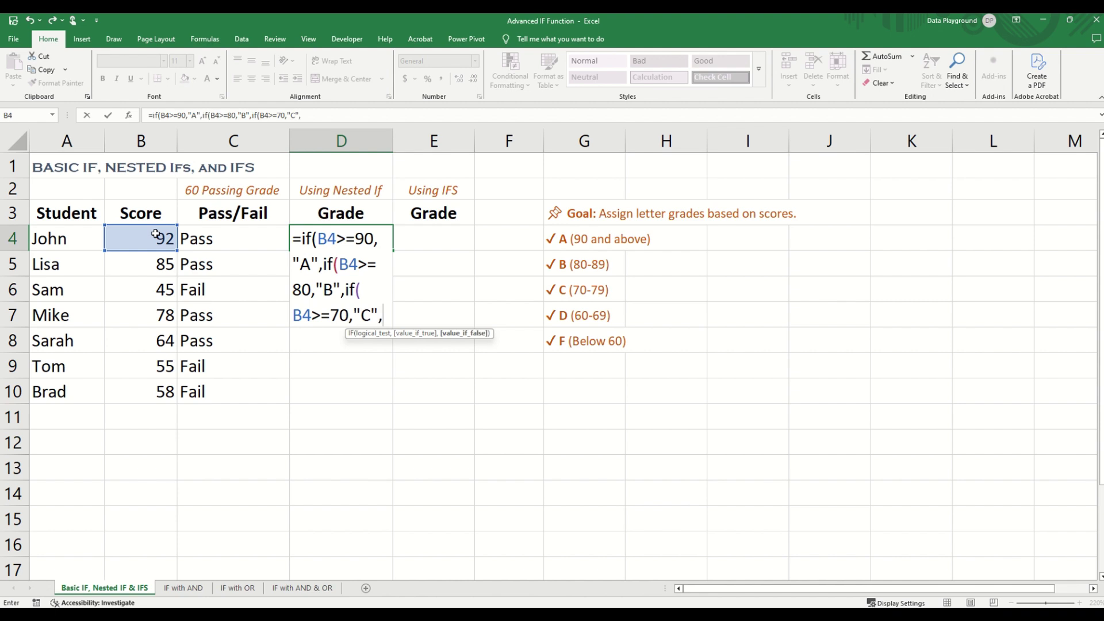
- Complete the D4 formula with a final nested IF returning "D" when B4>=60, otherwise "F", and fill it down to D10
type("if(")
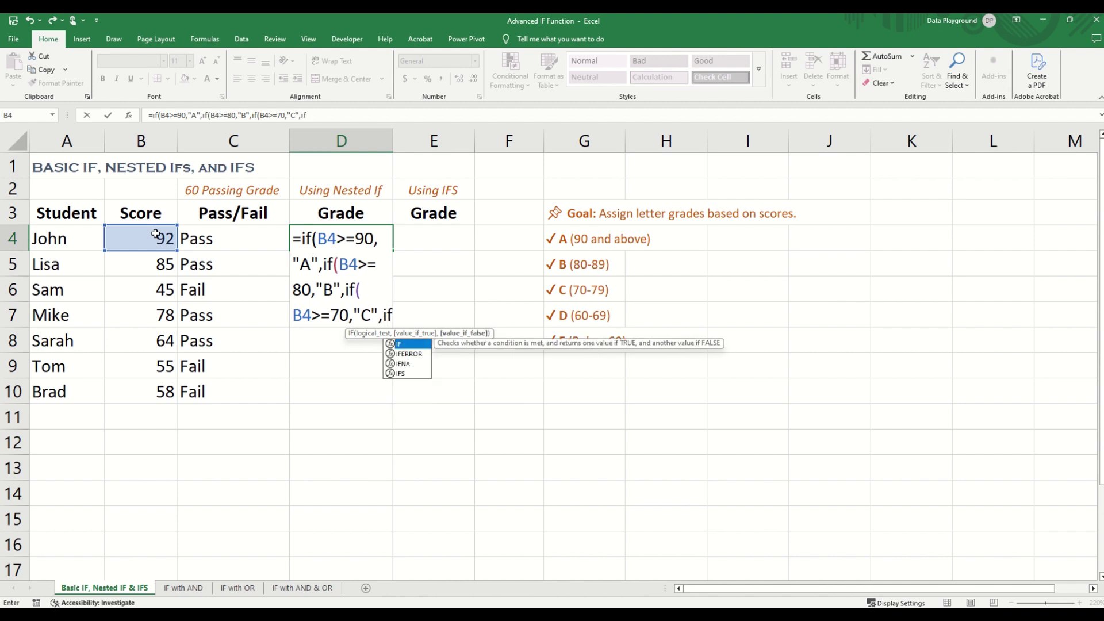
left_click(151, 234)
type(">=")
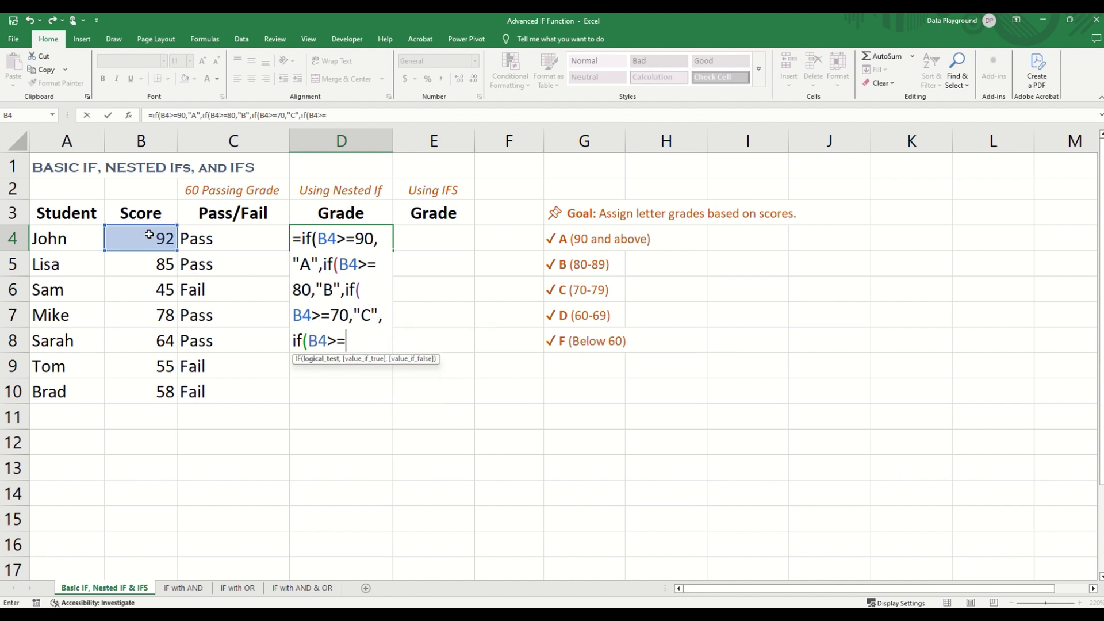
type("60,\"D\",")
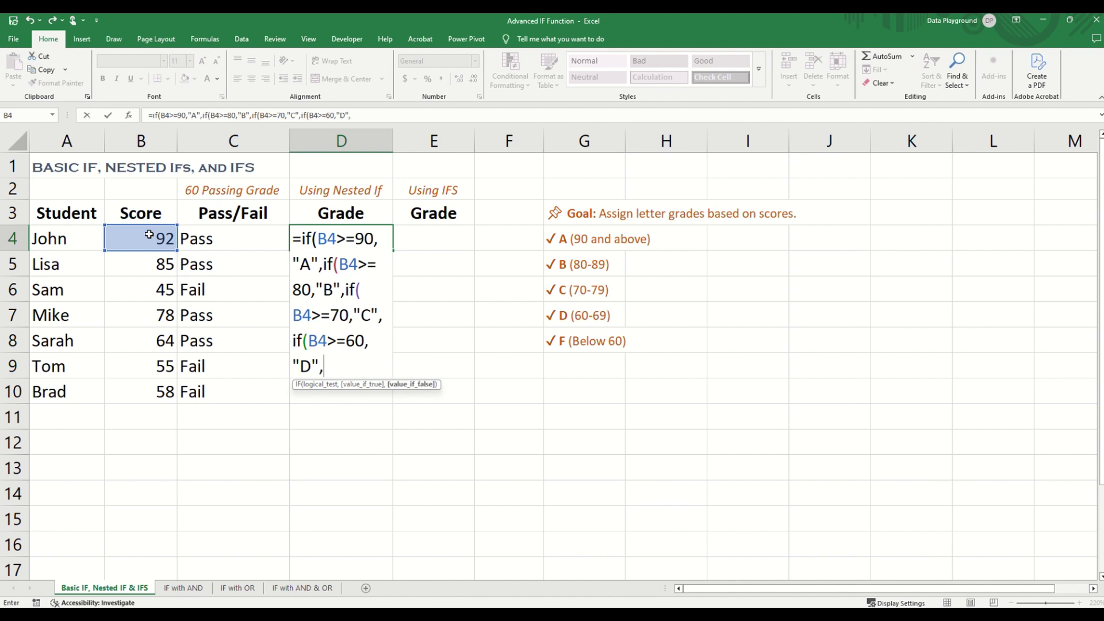
type("f")
key("BackSpace")
type("\"F\"")
type(")))")
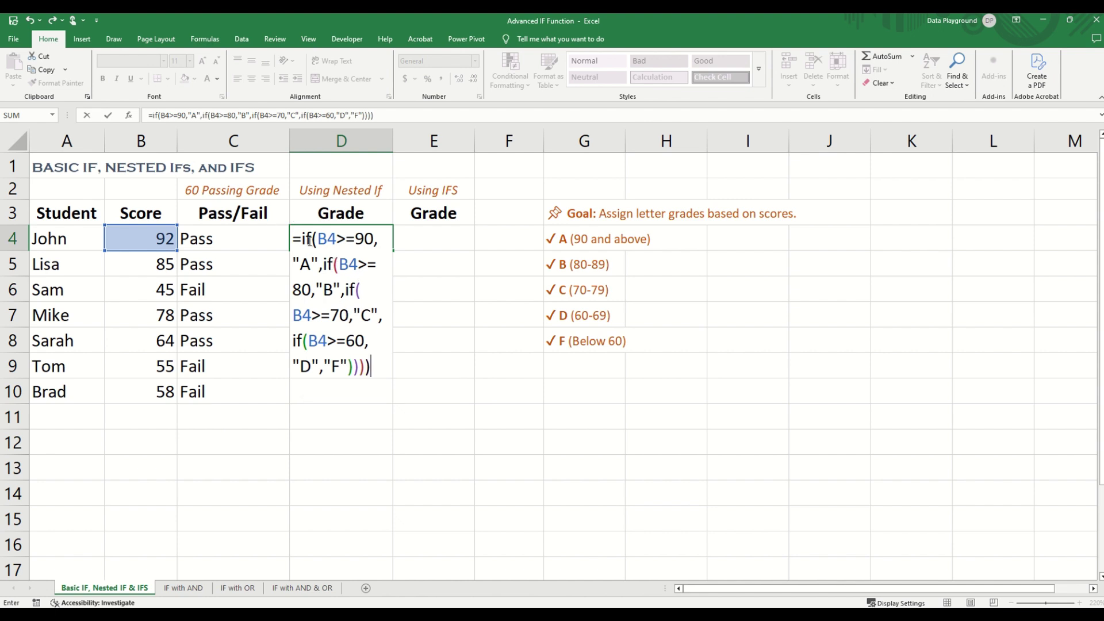
key("Return")
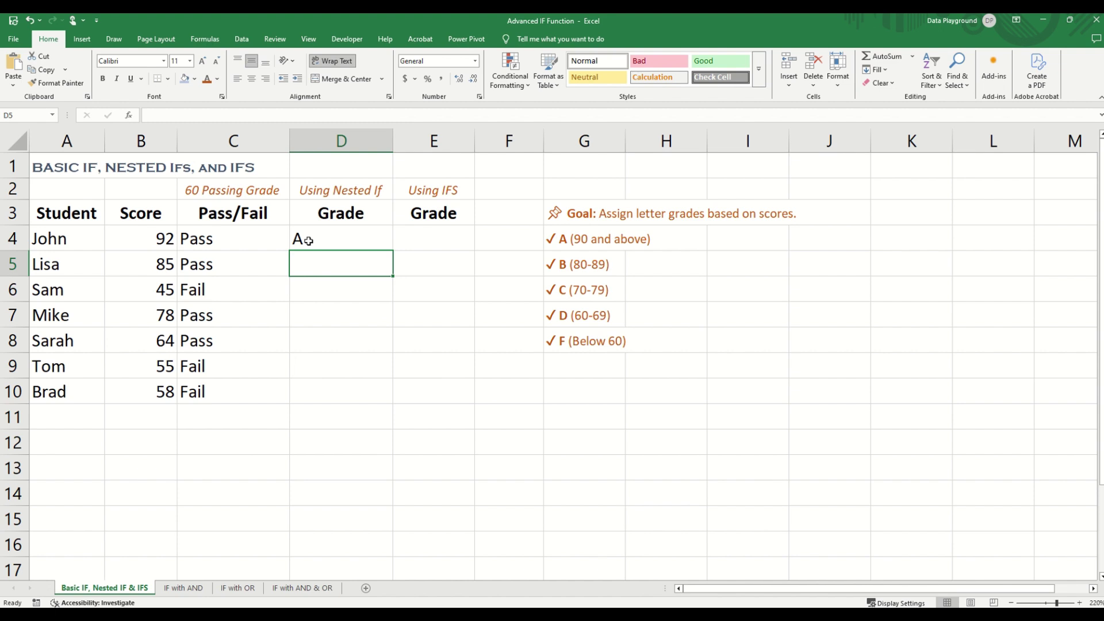
left_click(309, 240)
left_click_drag(393, 251, 392, 402)
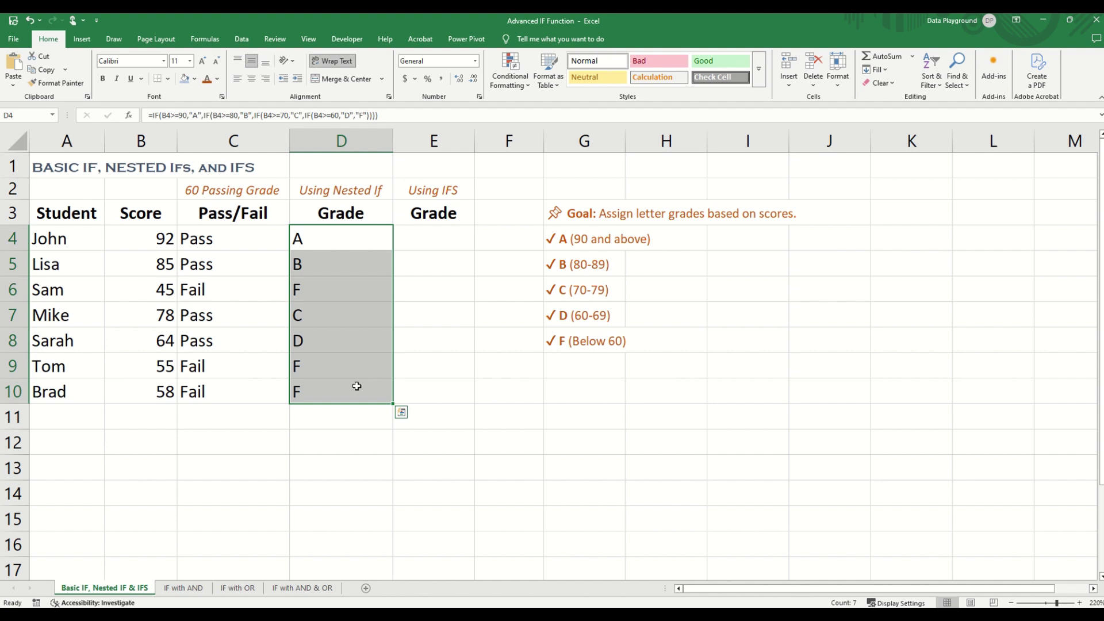
- Begin an IFS formula in E4 whose first test, B4>=90, returns "A"
left_click(425, 238)
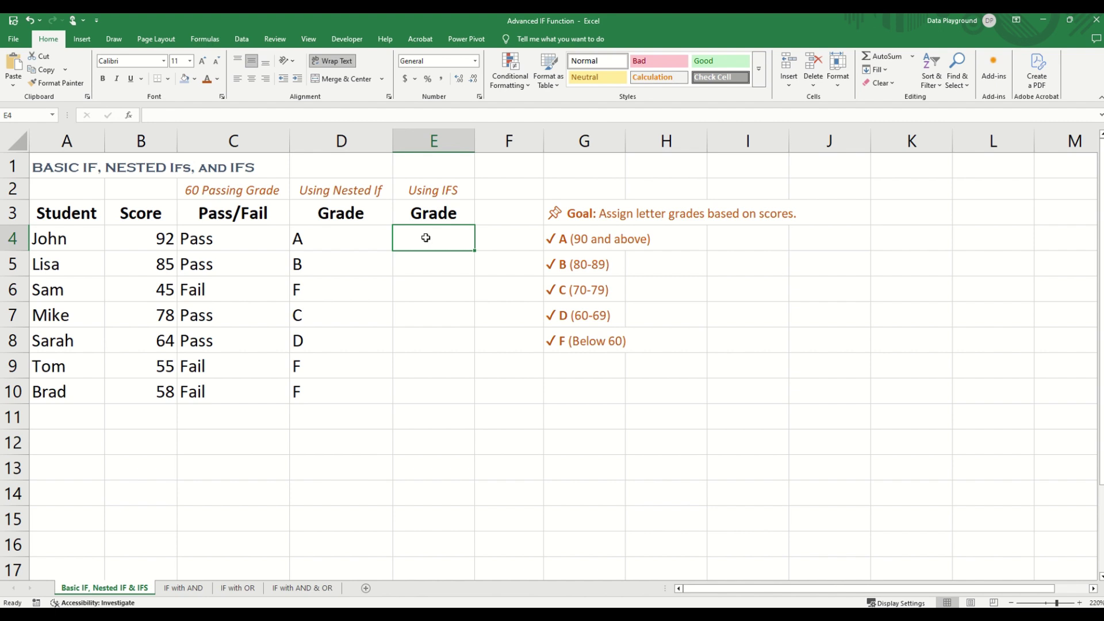
type("=ifs")
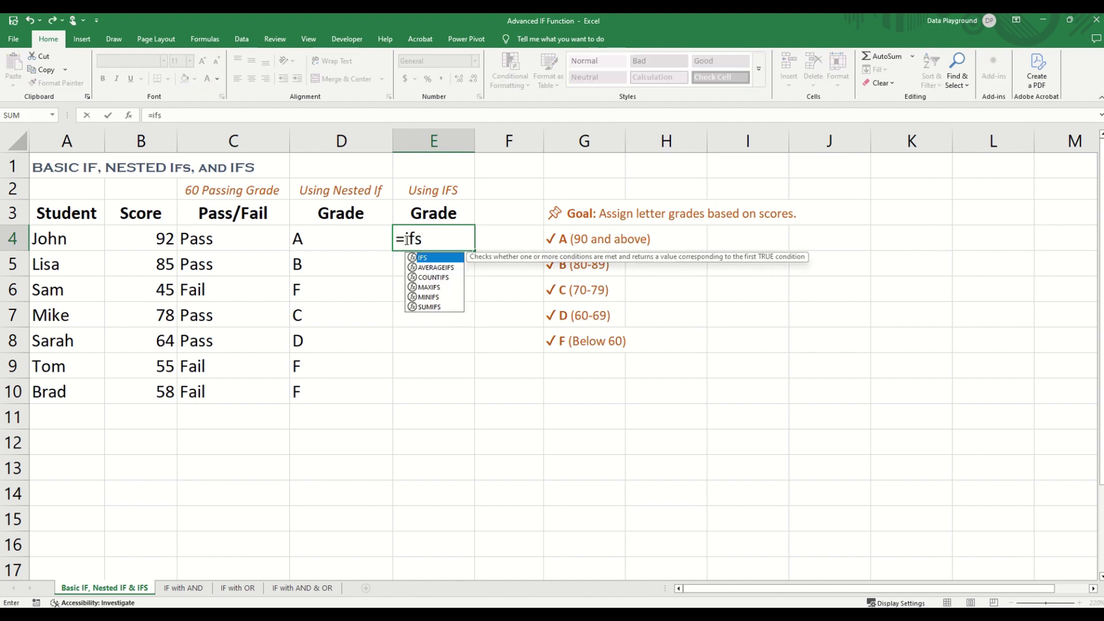
type("(")
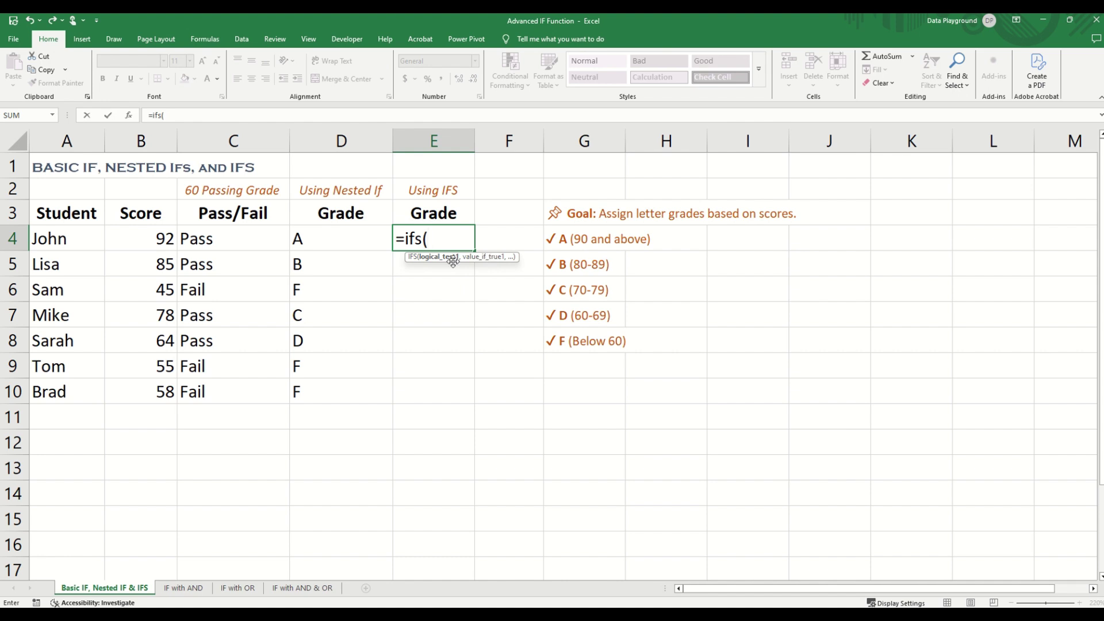
left_click(428, 238)
left_click(122, 242)
type(">=90,\"A\",")
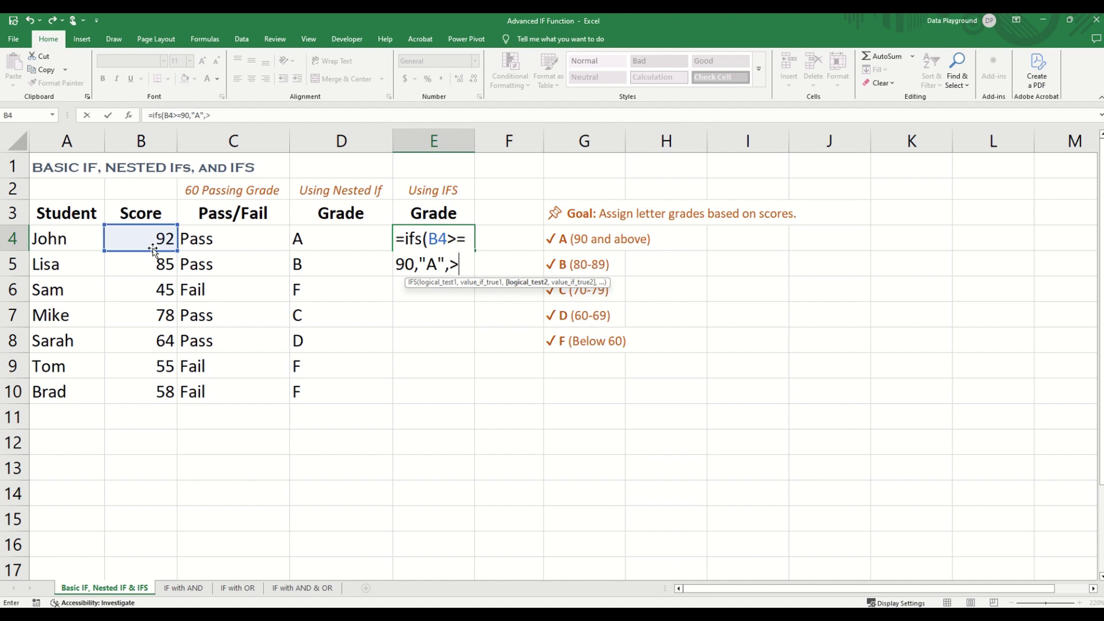
- Extend the E4 IFS formula with the tests B4>=80 returning "B" and B4>=70 returning "C"
left_click(145, 241)
type(">=80,\"B\",")
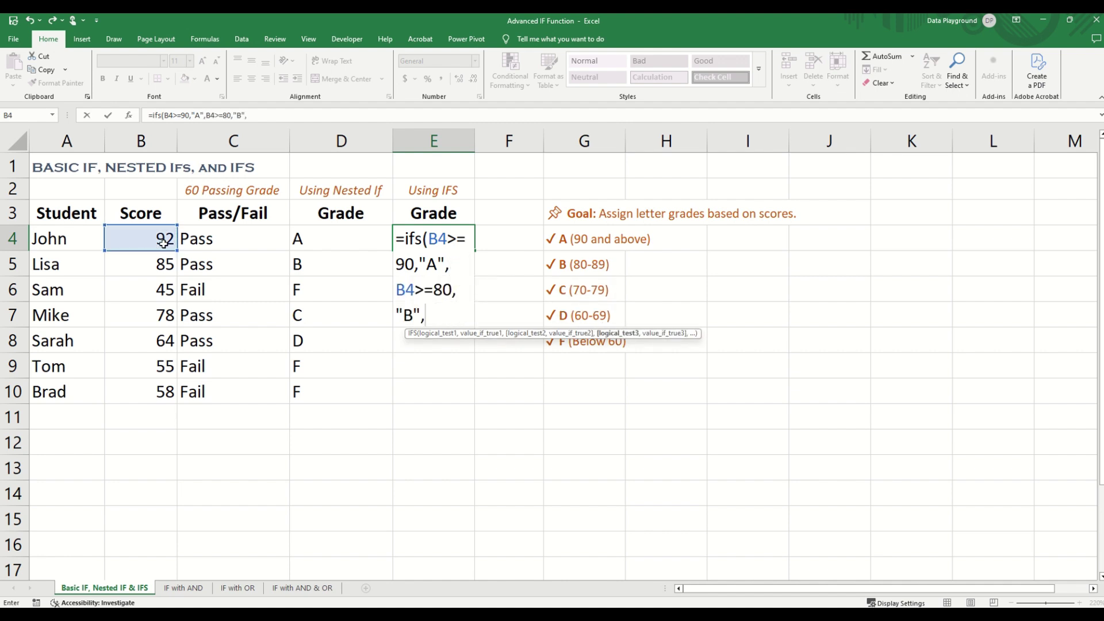
left_click(139, 240)
type(">+")
key("BackSpace")
type("=\"70,\"C\",")
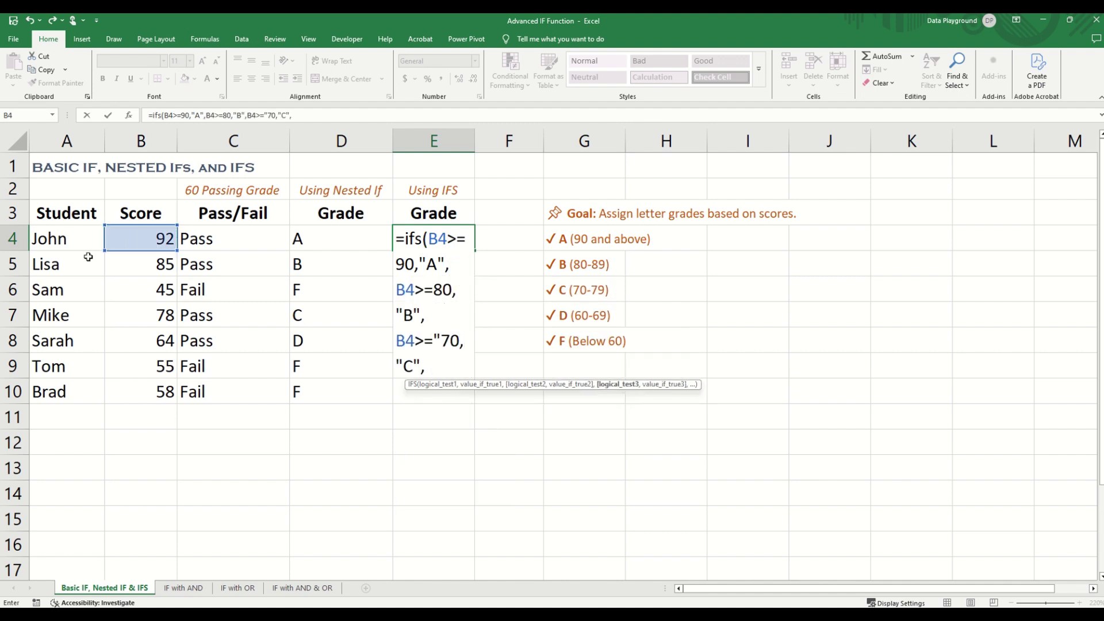
- Add the test B4>=60 returning "D" to the E4 IFS formula and include its closing parenthesis
left_click(138, 238)
type(">=60,\"D\"")
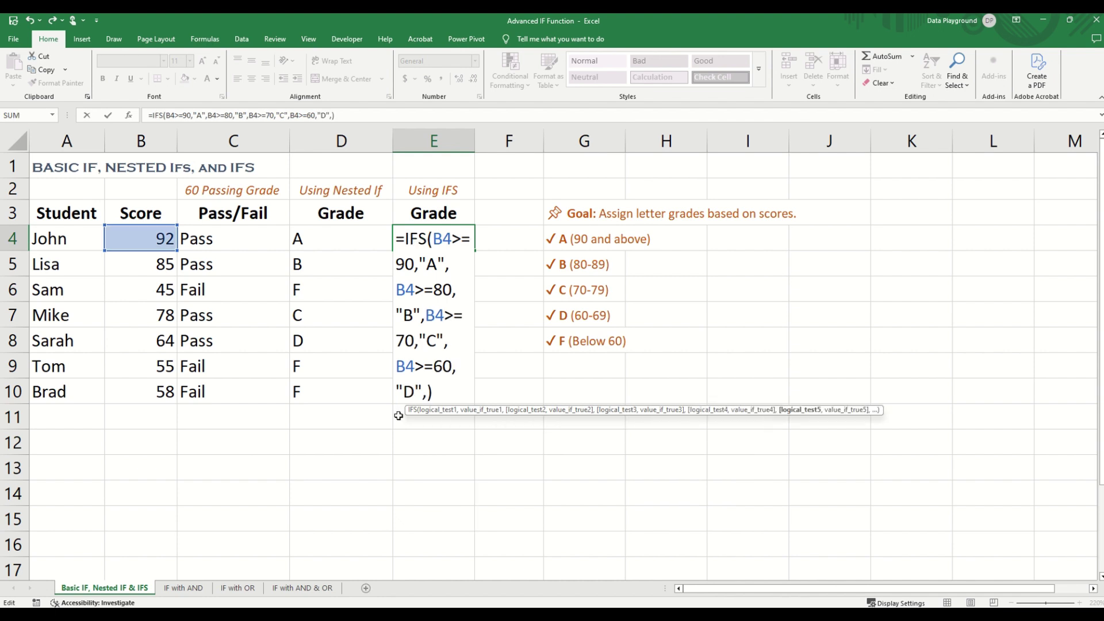
type(")")
left_click(147, 239)
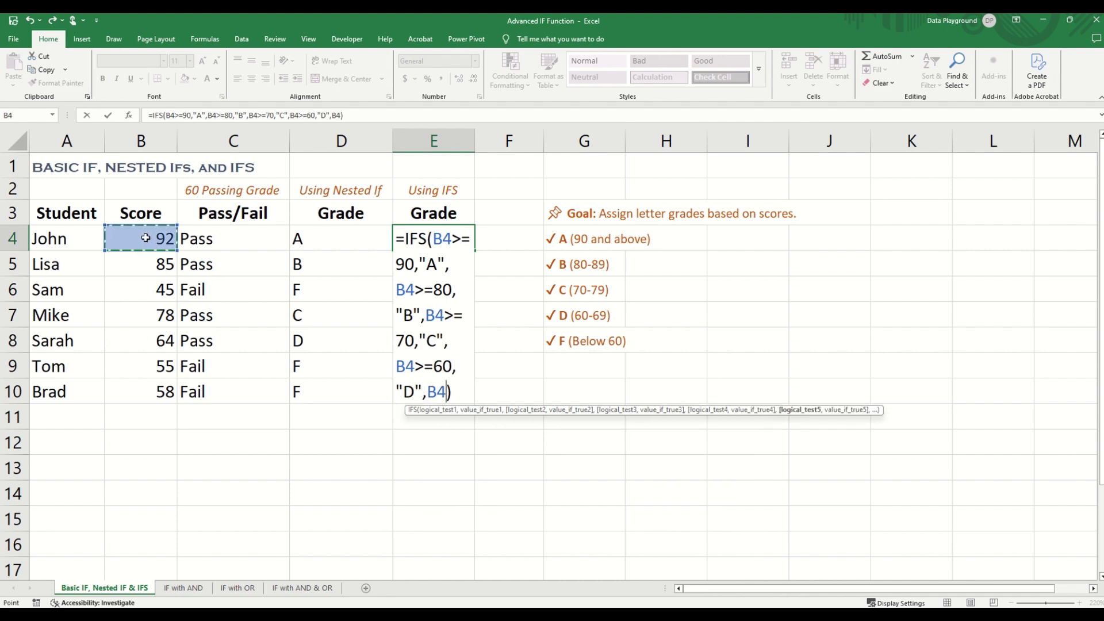
type("<60")
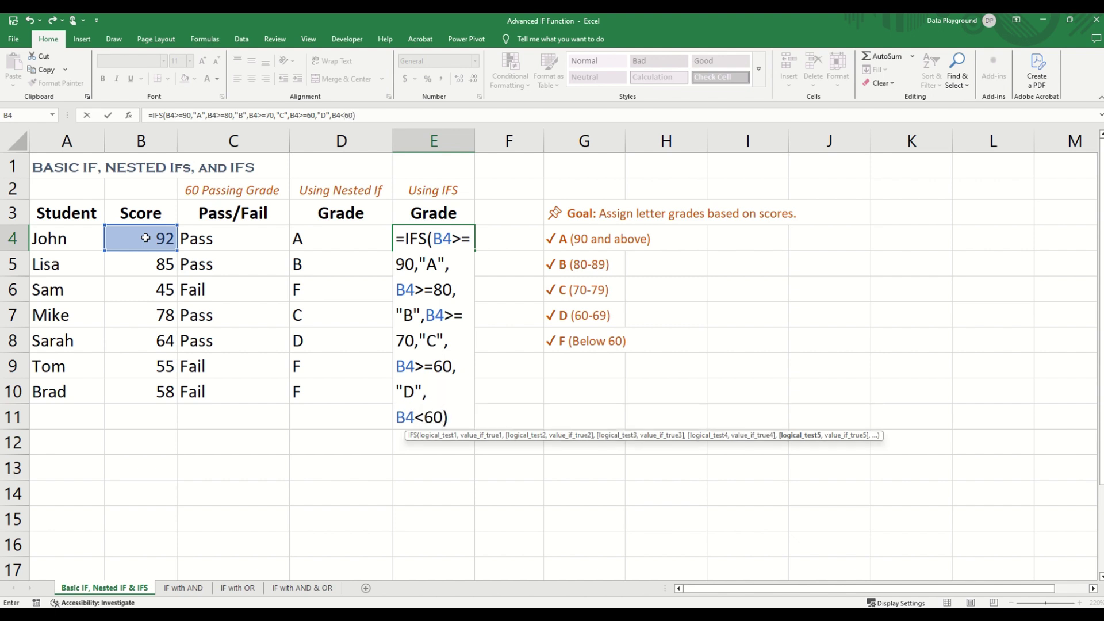
key("BackSpace")
key("BackSpace")
key("BackSpace")
key("BackSpace")
key("BackSpace")
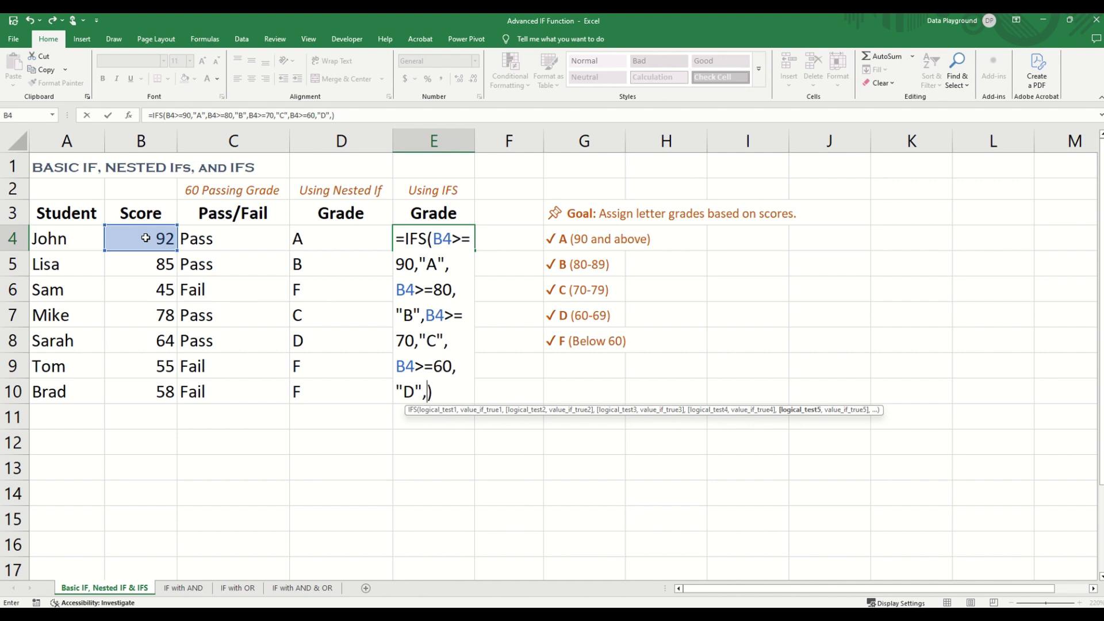
- Finish the E4 IFS formula with TRUE as the catch-all test returning "F", and enter it
type("TRUE")
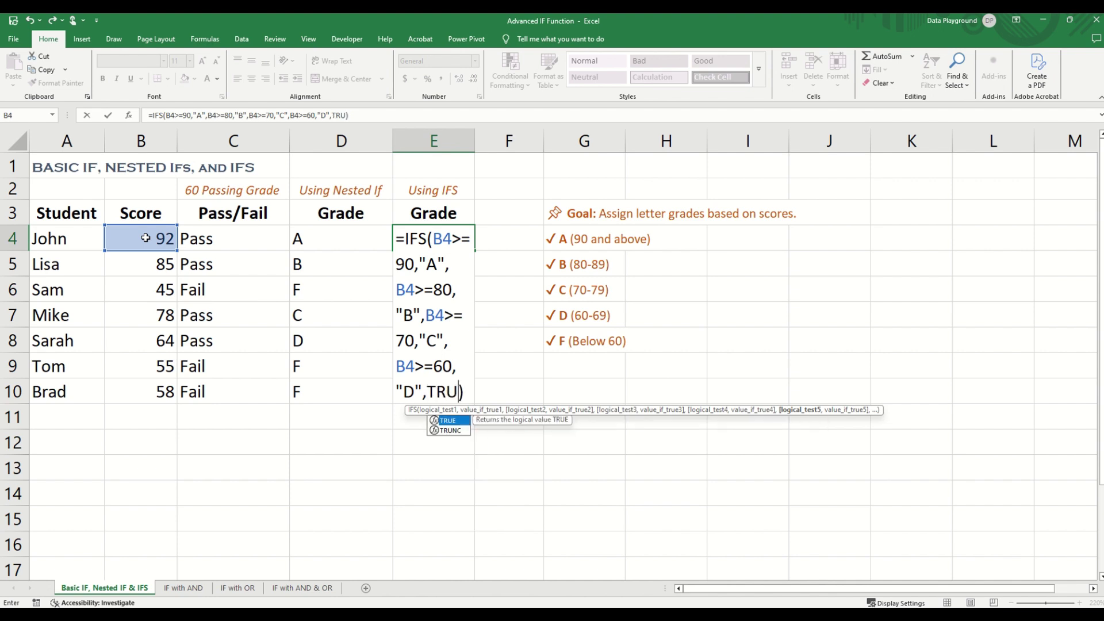
type(",")
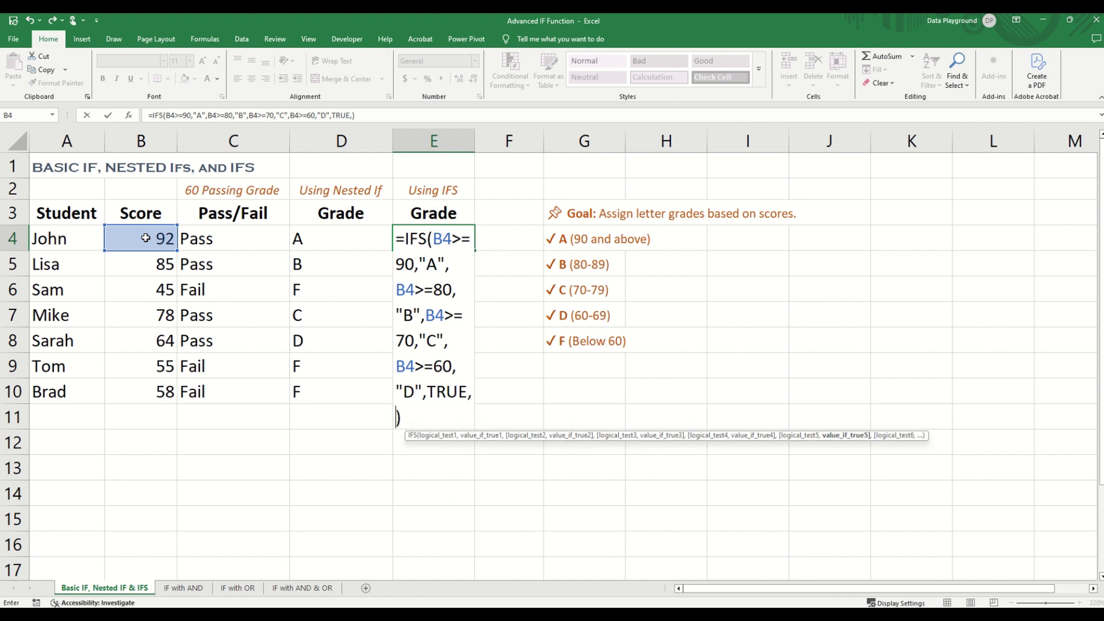
type("\"F\"")
key("ctrl+Return")
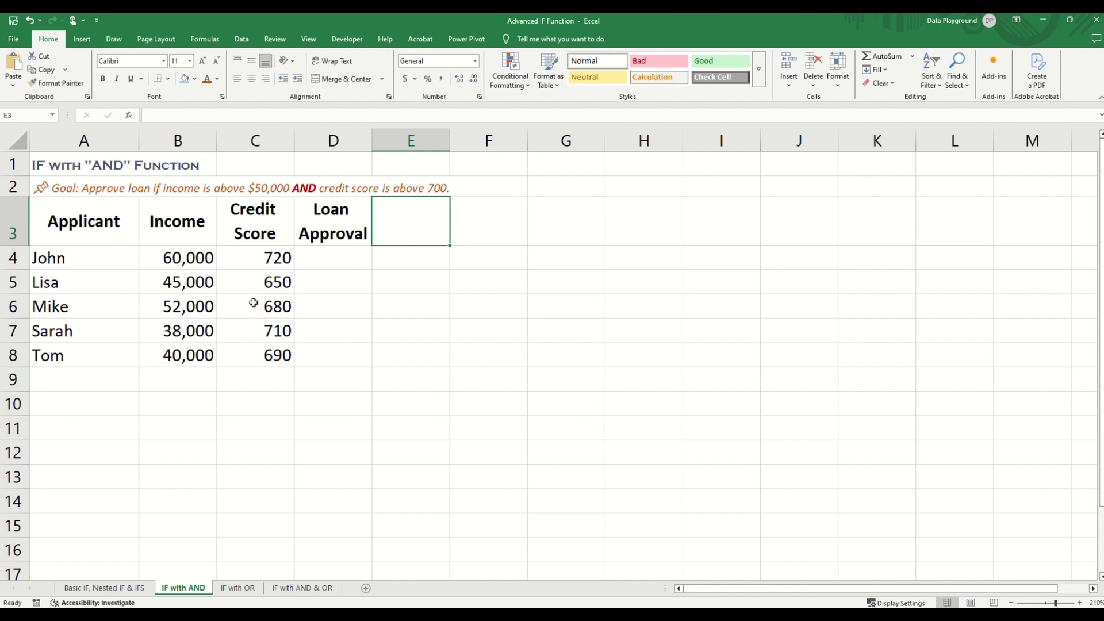
- On the IF with AND sheet, enter =AND(B4>50000,C4>700) in E4 and fill it down to E8
left_click(395, 257)
type("=")
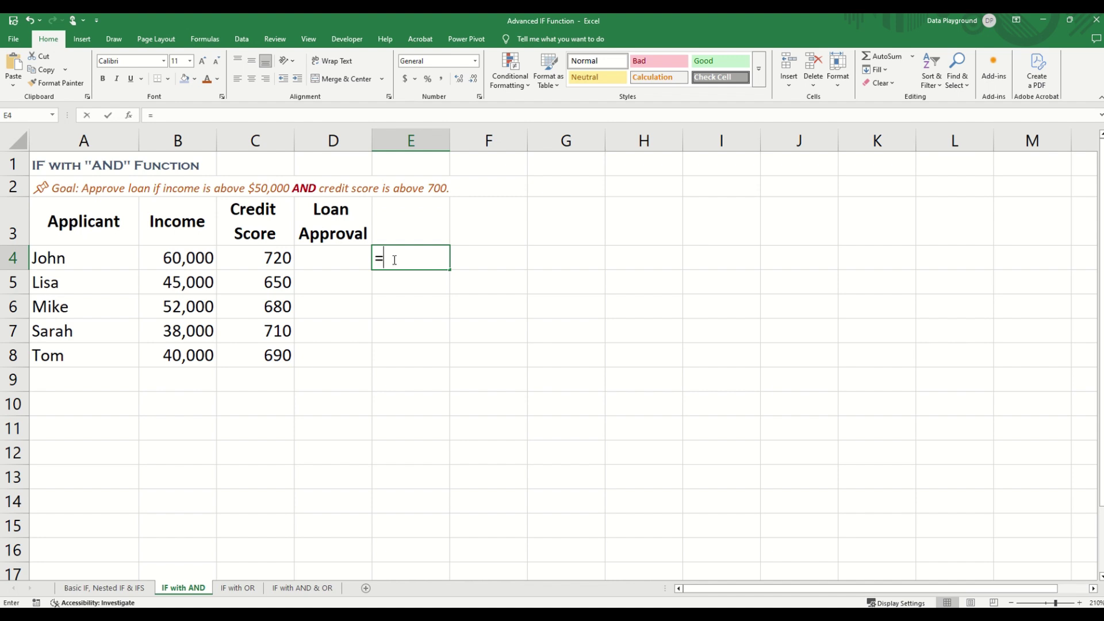
type("and(")
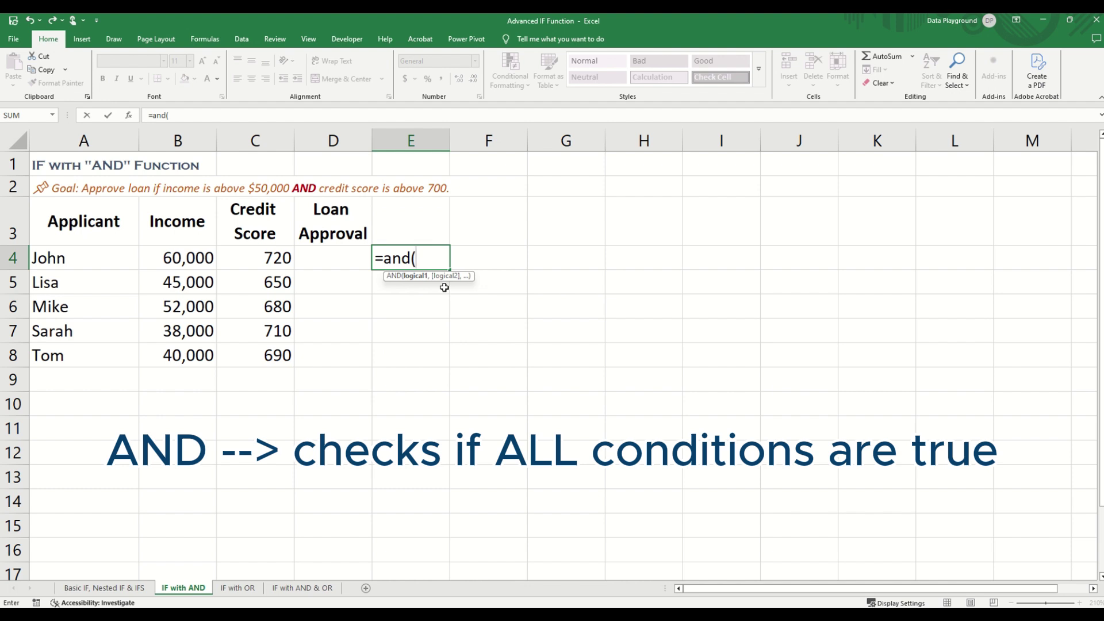
left_click(168, 258)
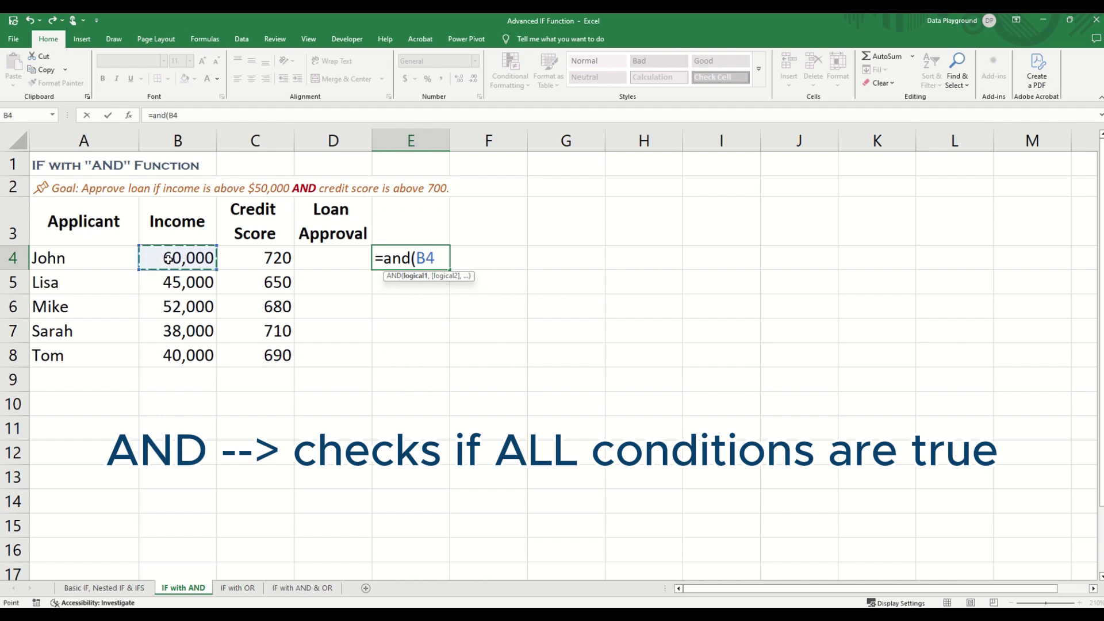
type(">50000")
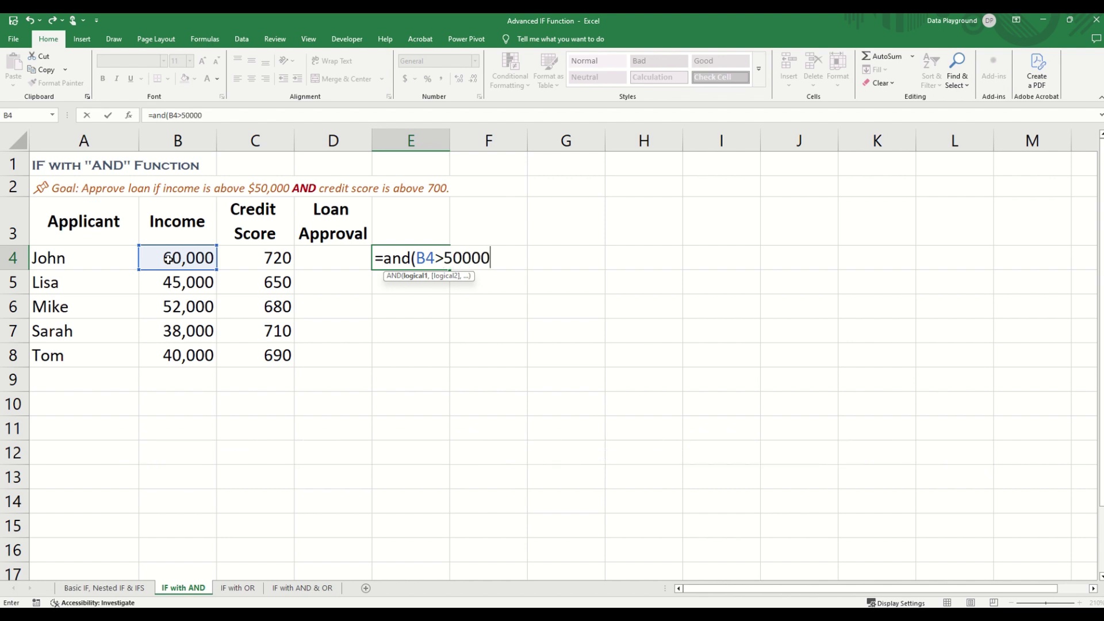
type(",")
left_click(252, 259)
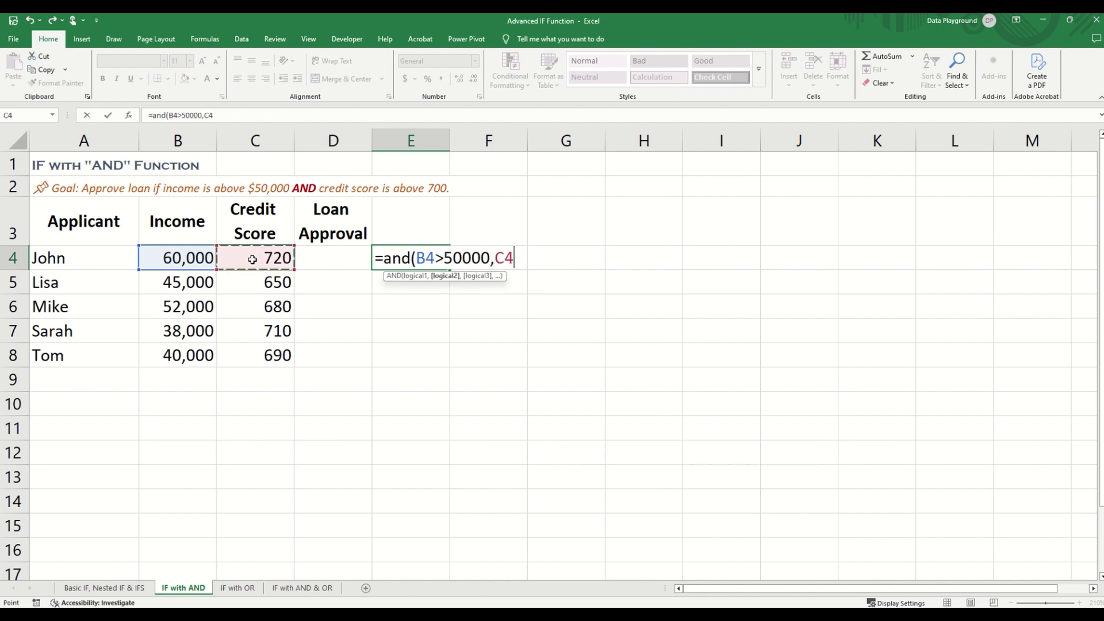
type(">700")
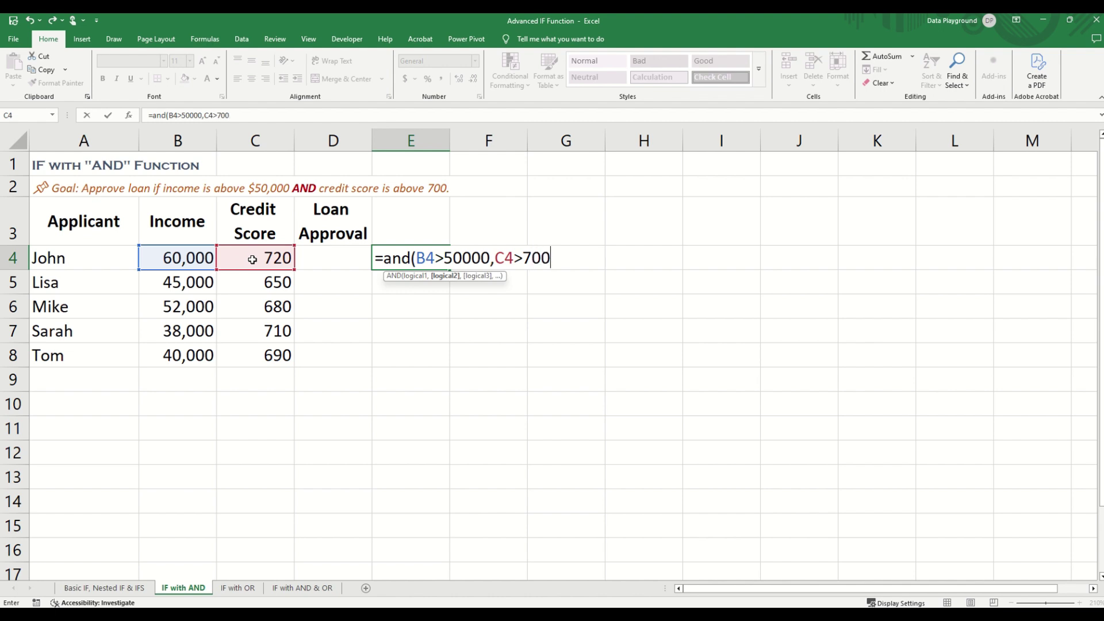
type(")")
key("ctrl+Return")
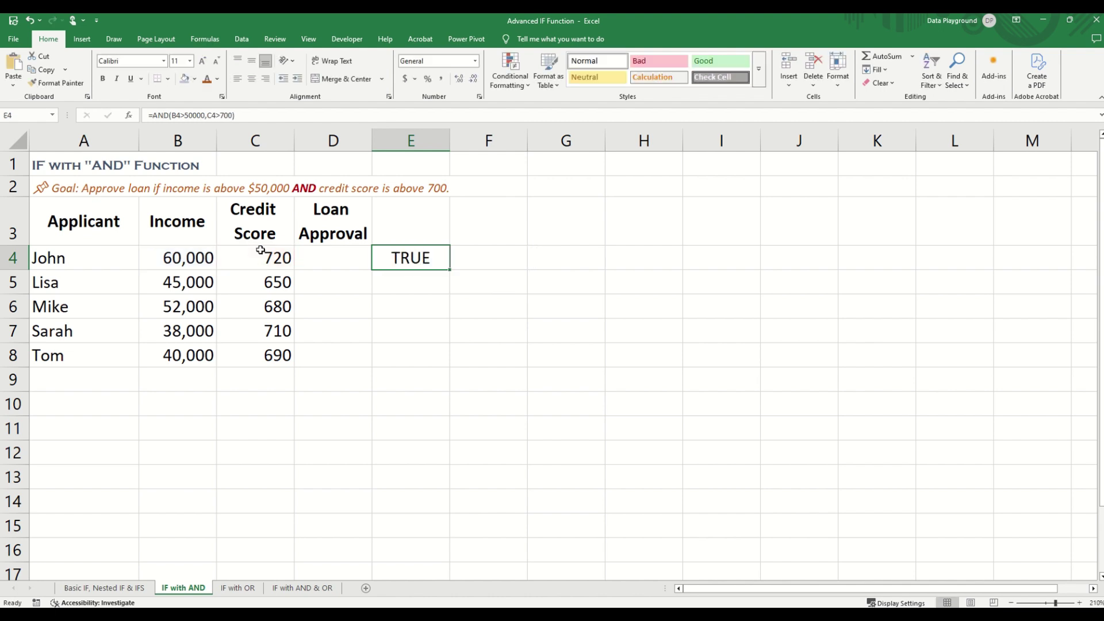
left_click_drag(450, 269, 439, 367)
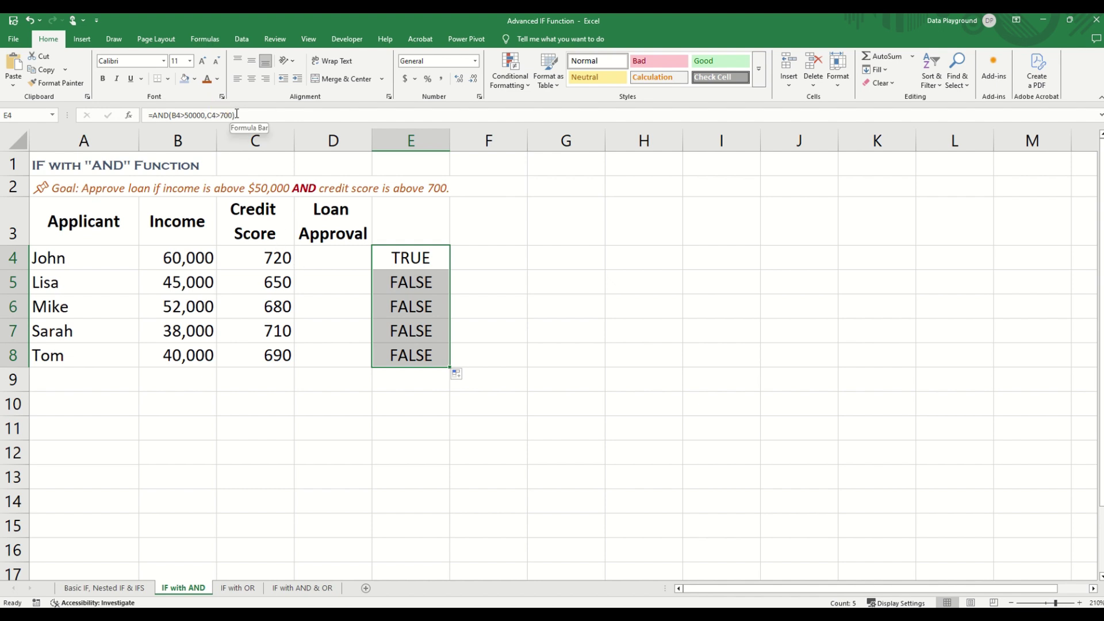
- Begin an IF formula in the Loan Approval cell D4 with AND(B4>50000,C4>700) as its logical test
left_click(331, 261)
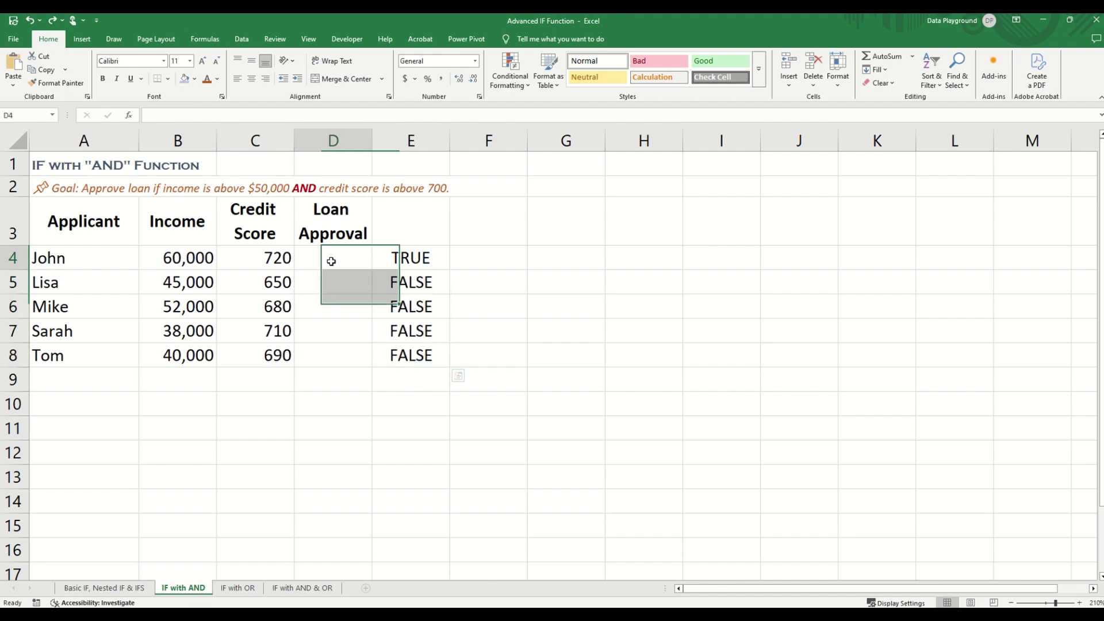
type("=if(")
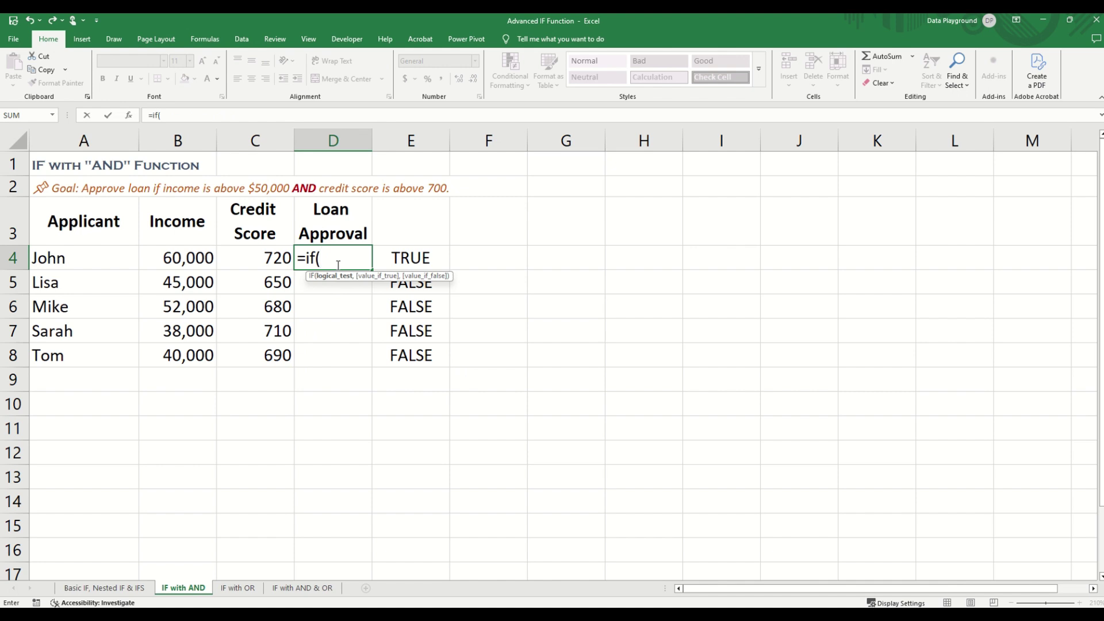
type("and(")
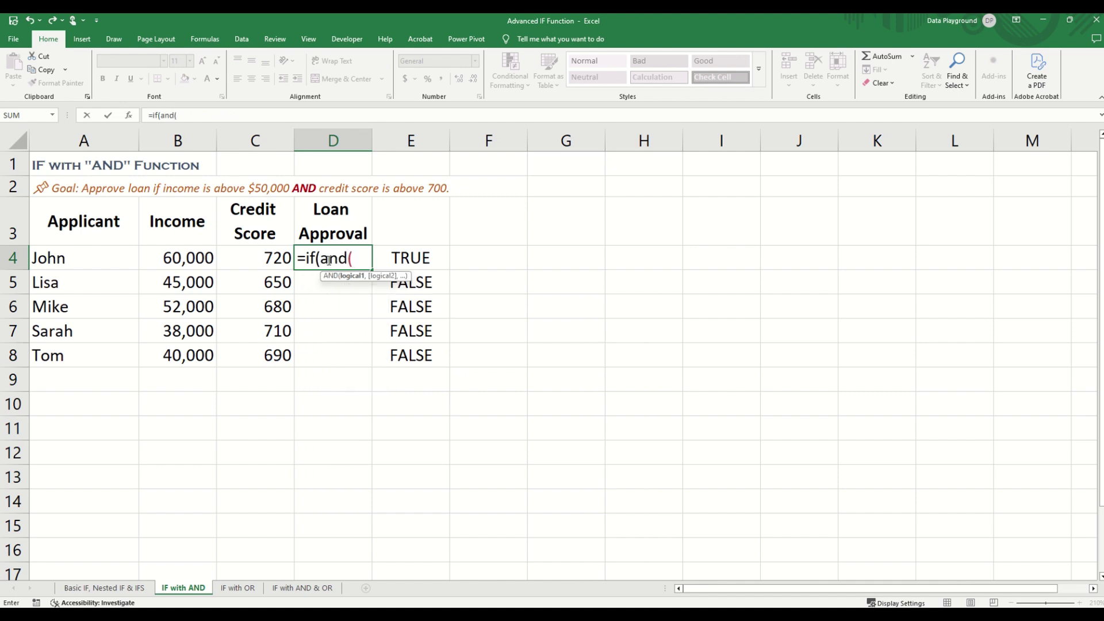
left_click(171, 260)
type(">")
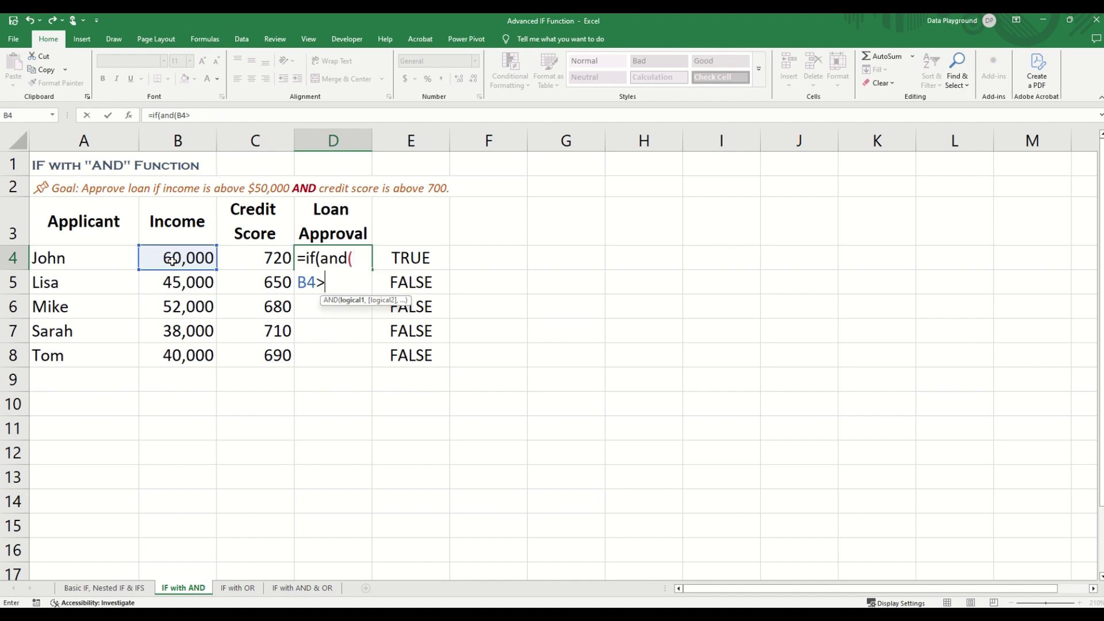
type("50000,")
left_click(250, 255)
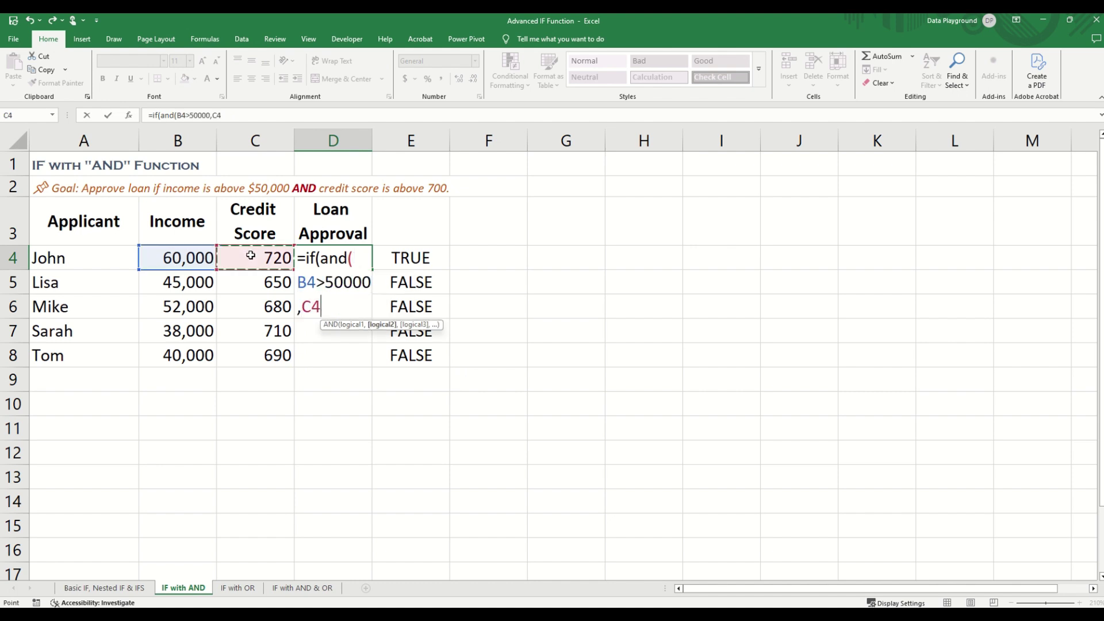
type(">700)")
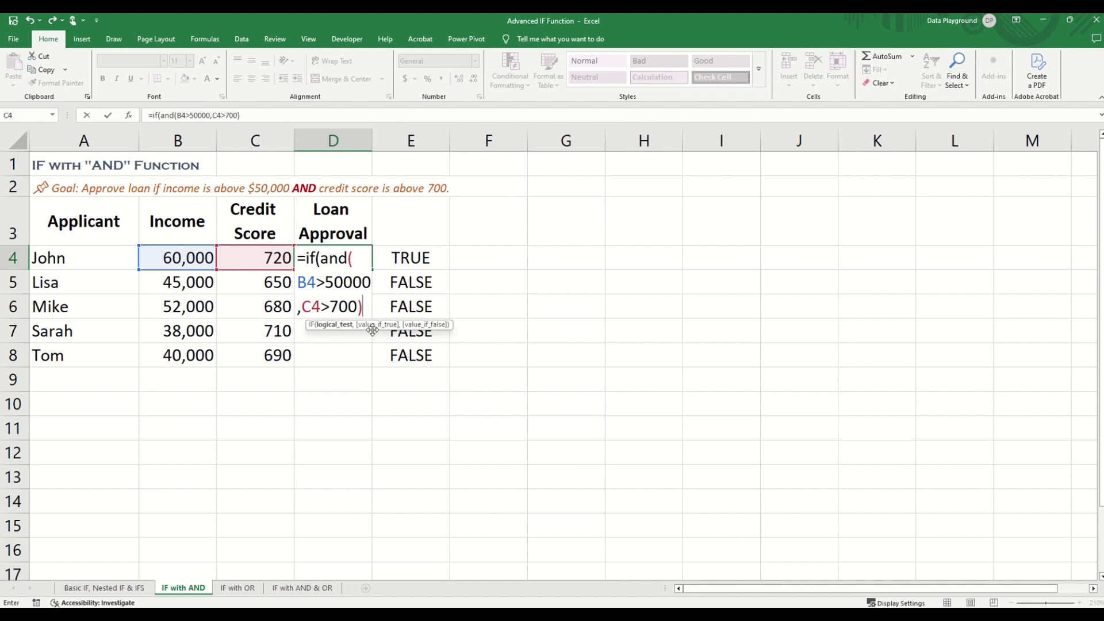
- Complete the D4 IF formula to return "Approved" when true and "Denied" when false, and enter it
type(",\"")
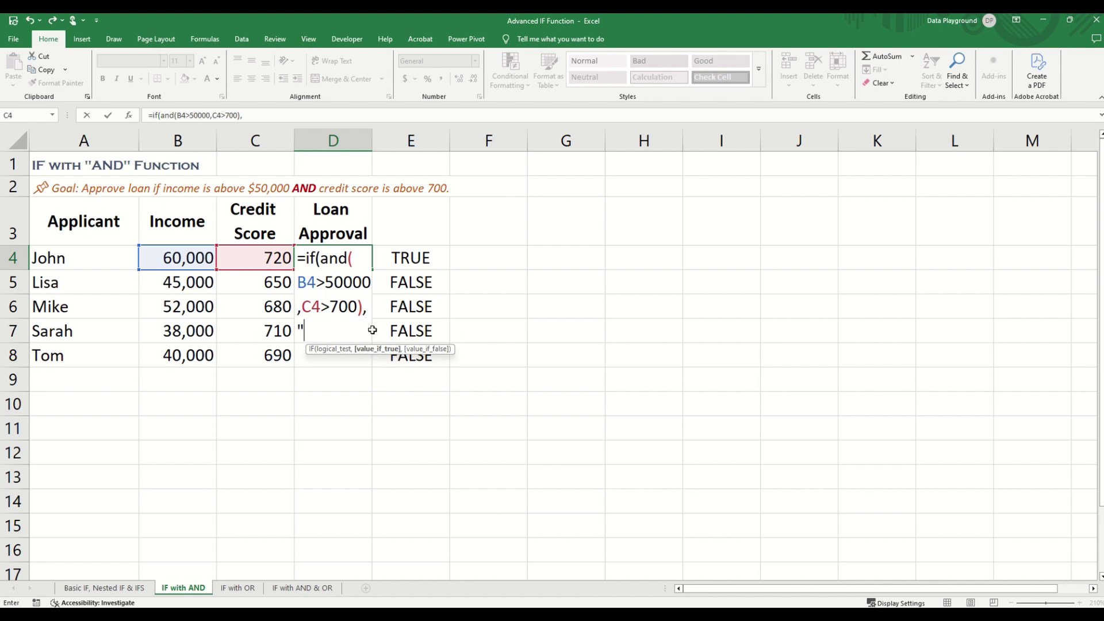
type("Approv")
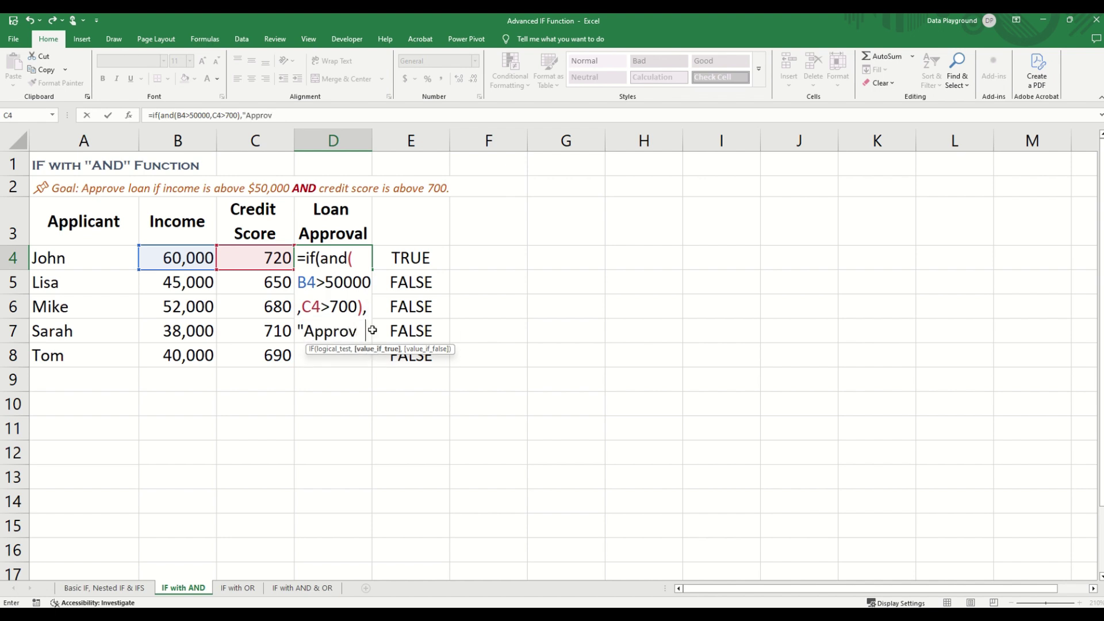
type("ed\",\"")
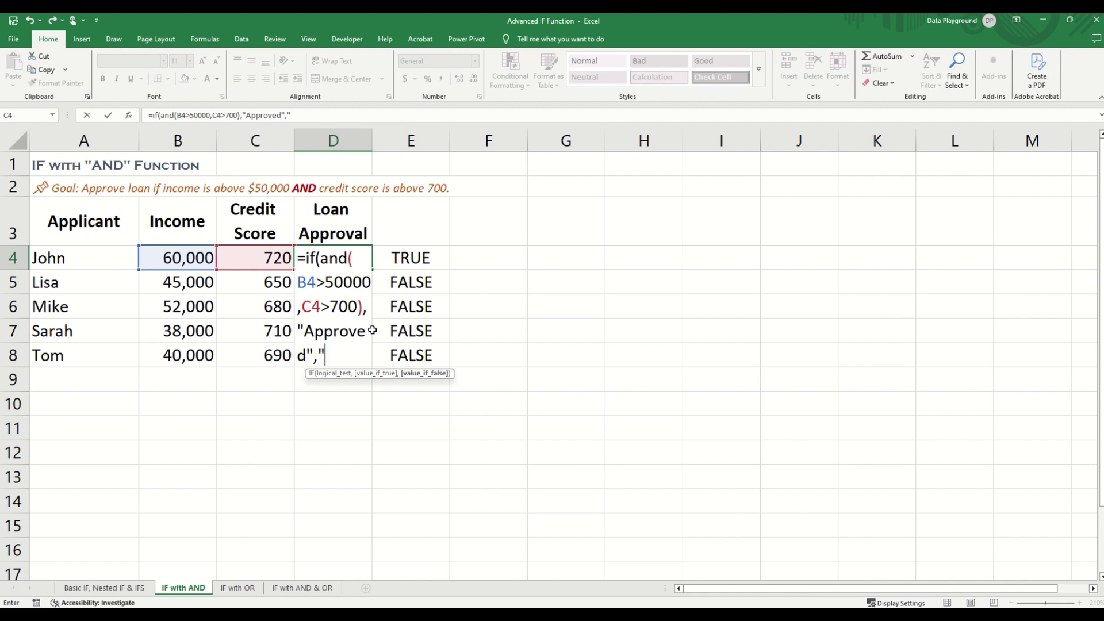
type("Denied")
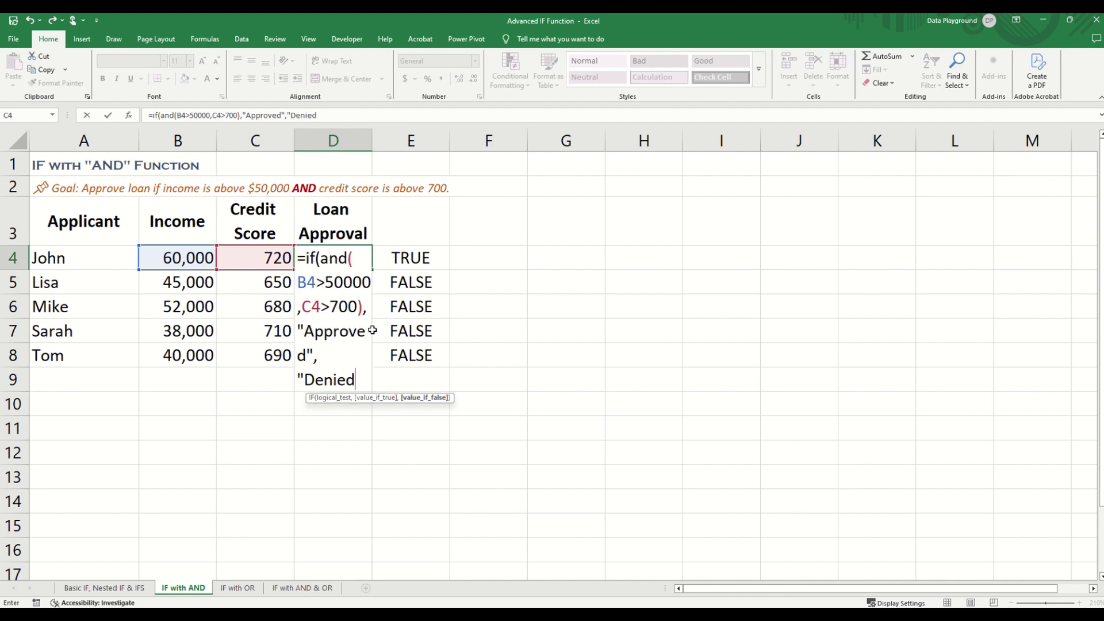
type("\")")
key("Return")
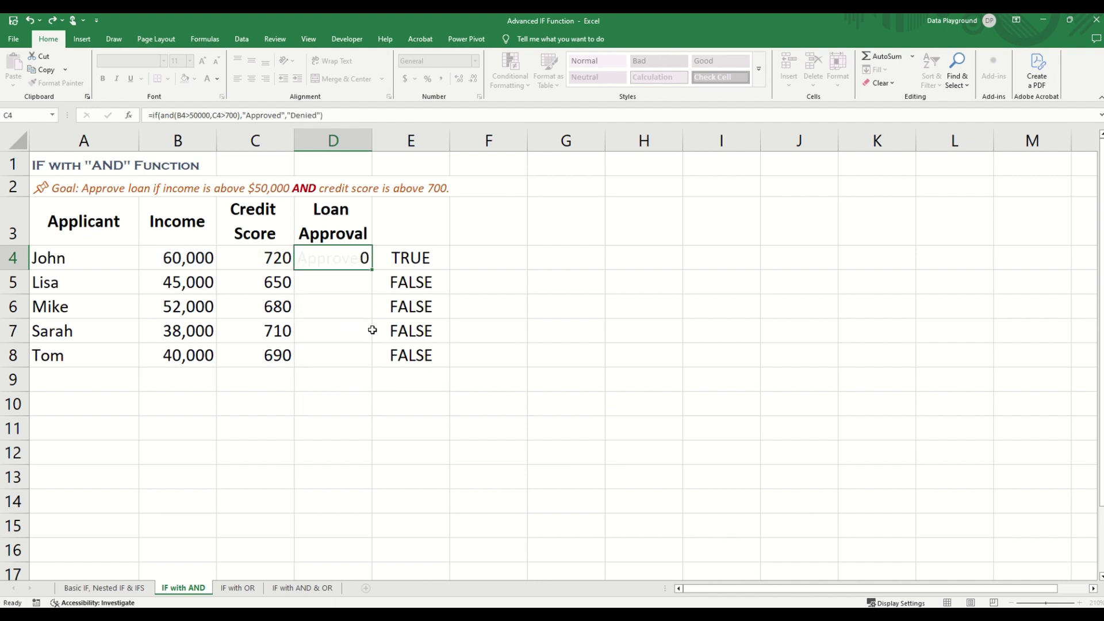
- Fill the D4 loan approval formula down to D8 and autofit the height of rows 5 to 9
left_click(344, 260)
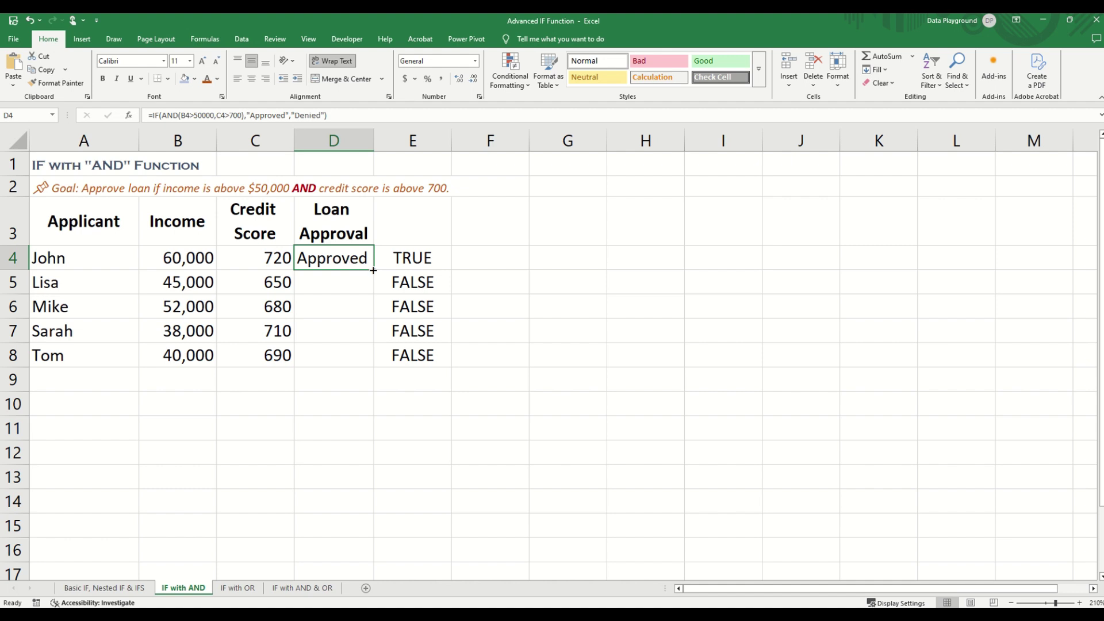
left_click_drag(373, 270, 362, 361)
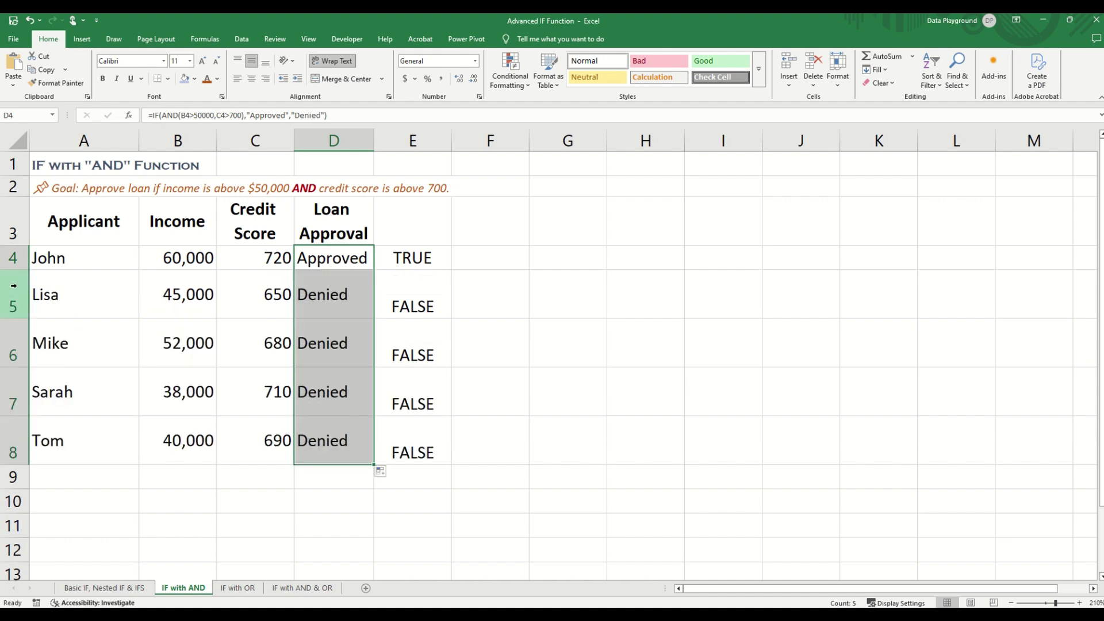
left_click_drag(25, 299, 34, 465)
double_click(25, 318)
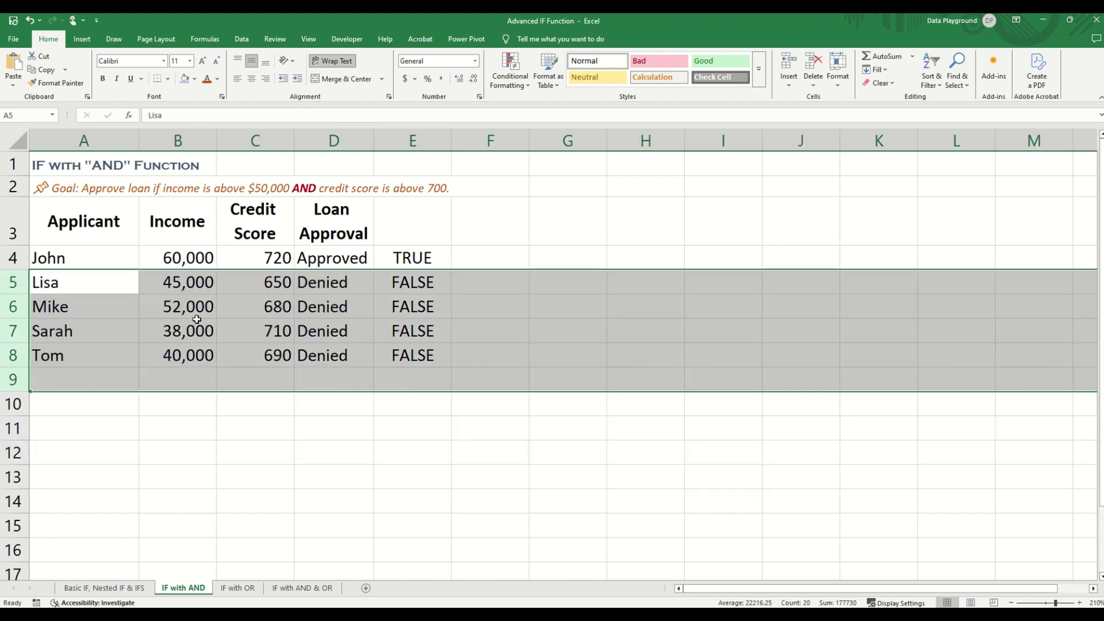
left_click_drag(307, 308, 361, 320)
left_click(361, 320)
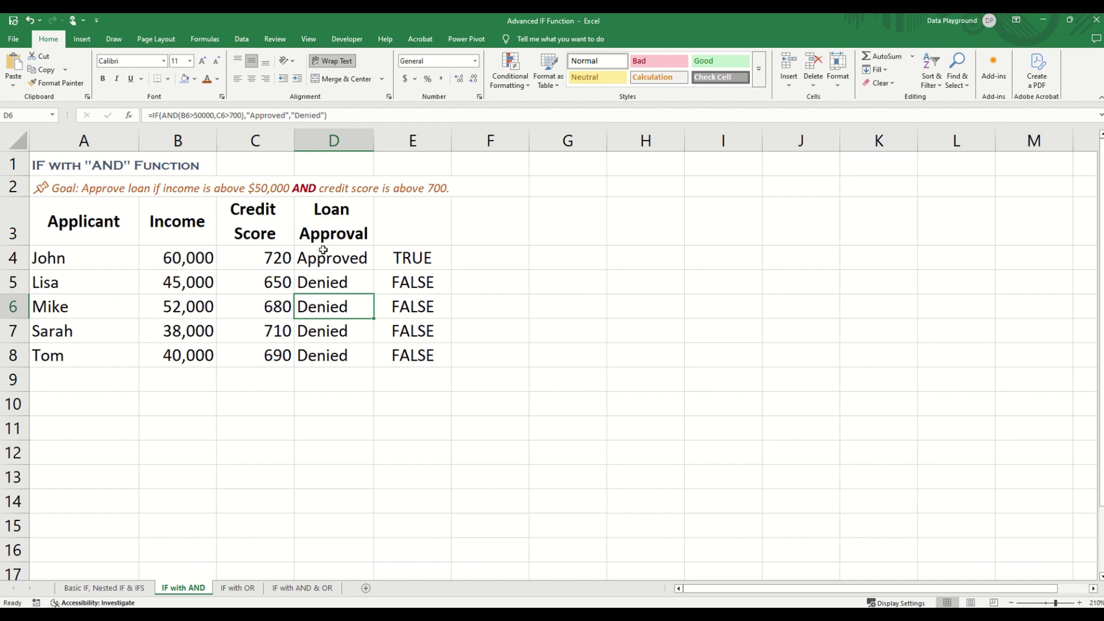
- On the IF with OR sheet, enter =OR(B4>50000,C4>700) in E4 and fill it down to E8
left_click(238, 587)
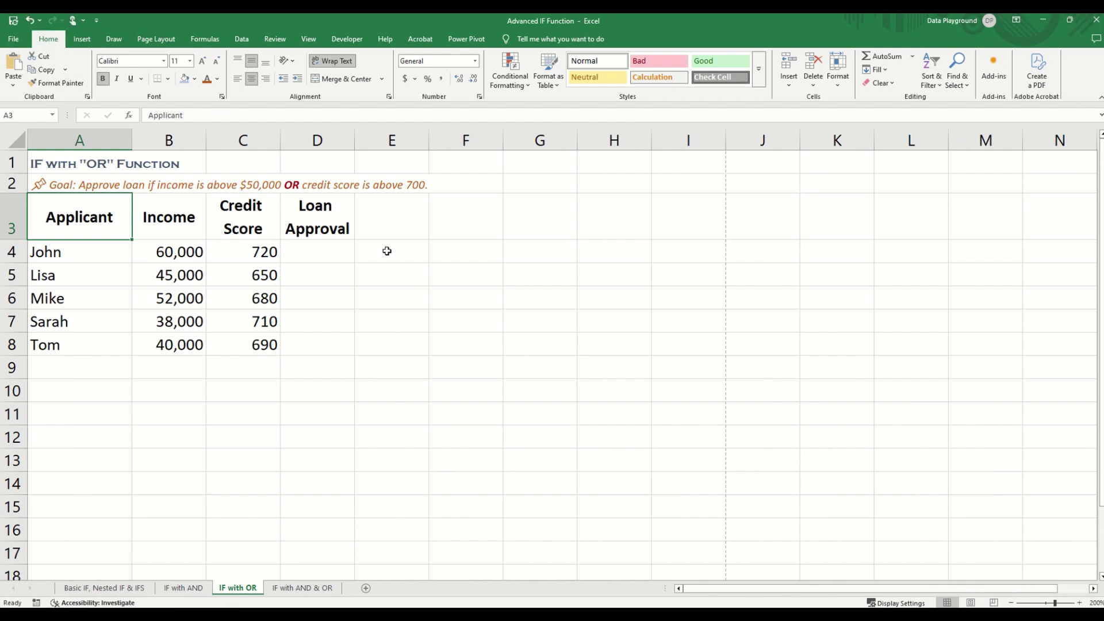
left_click(387, 251)
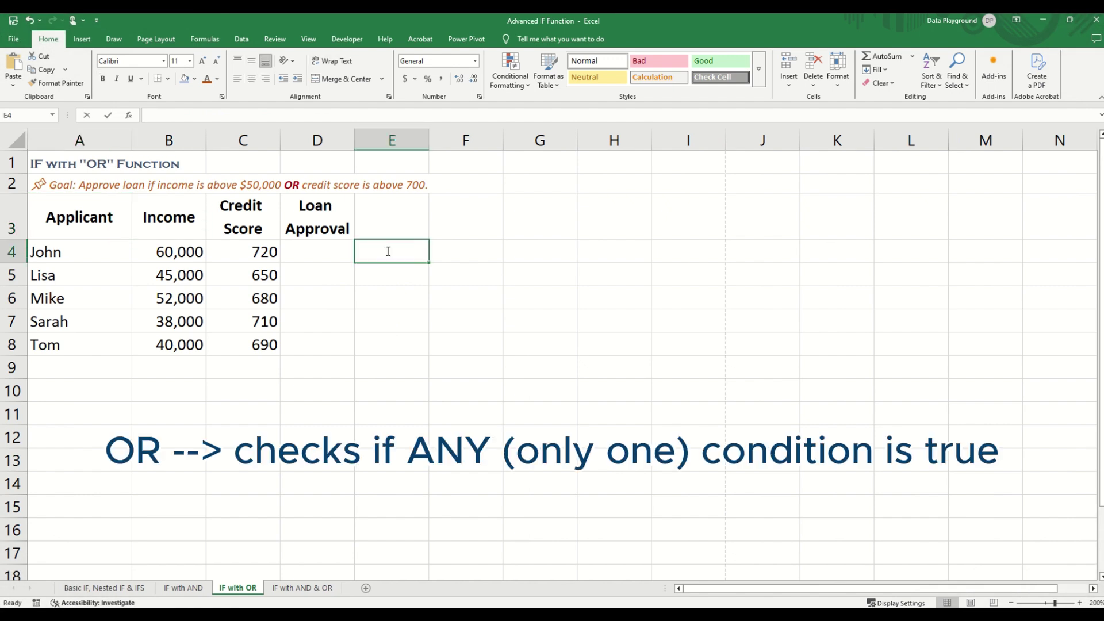
type("=or(")
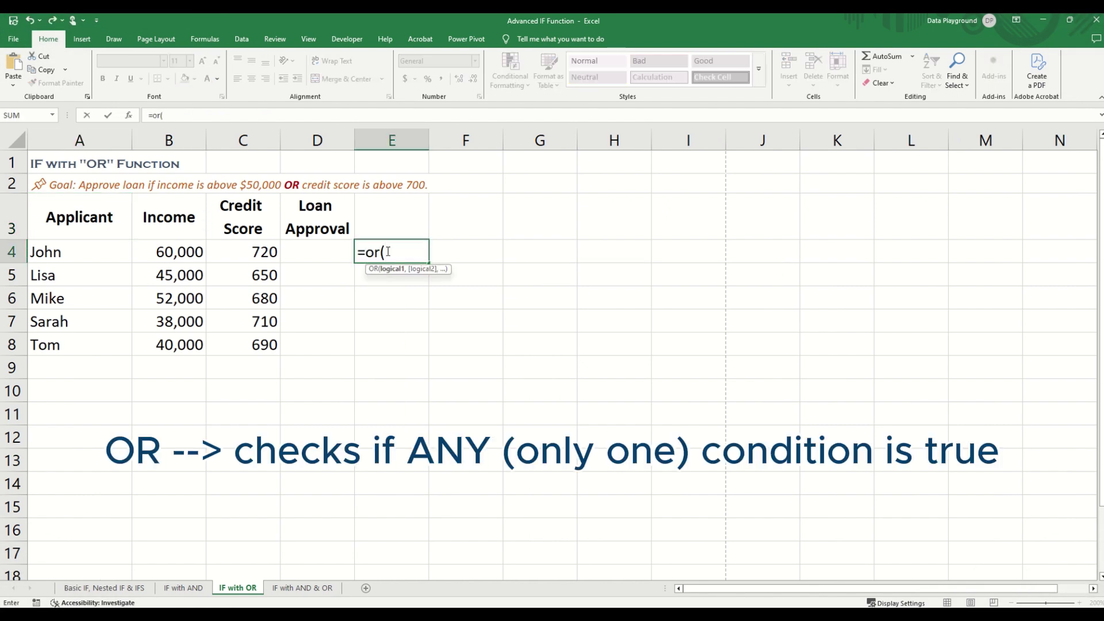
left_click(163, 253)
type(">")
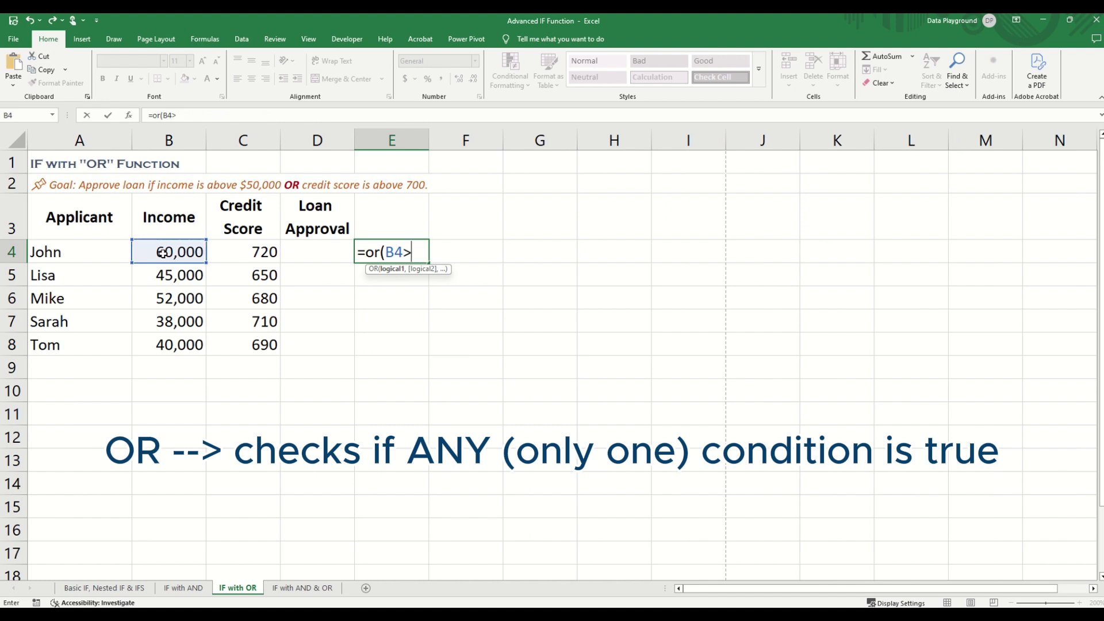
type("50000,")
left_click(242, 255)
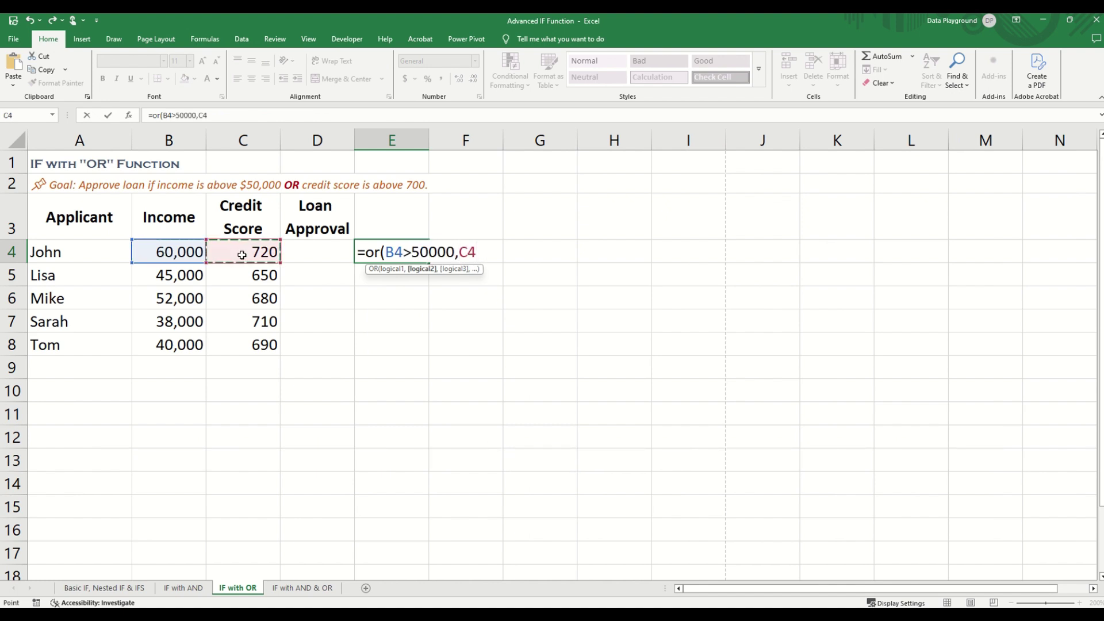
type(">700")
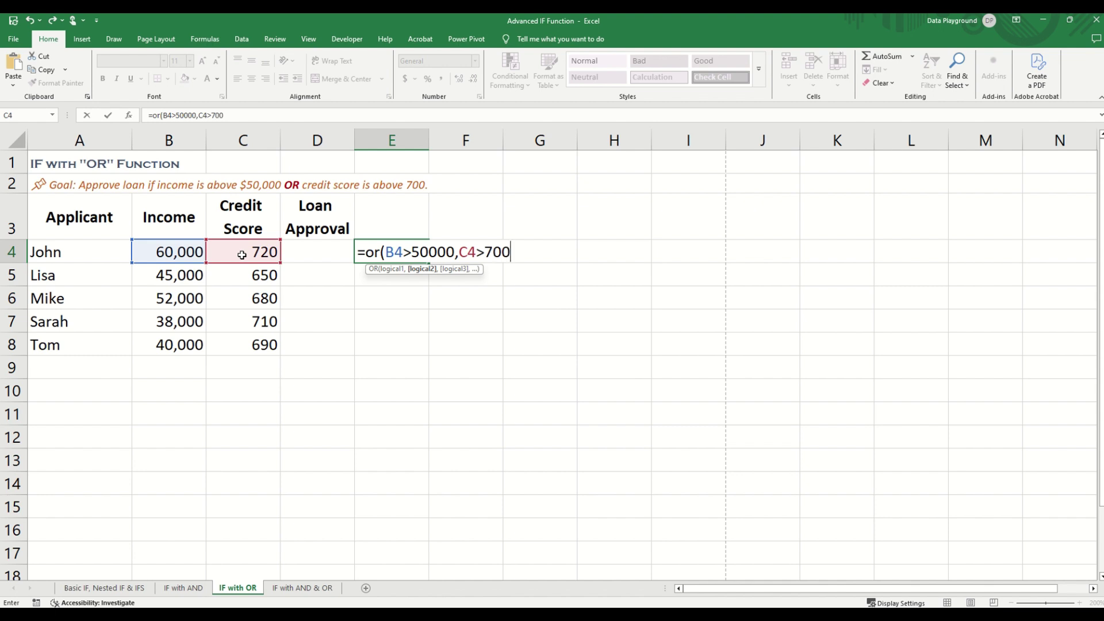
type(")")
key("Return")
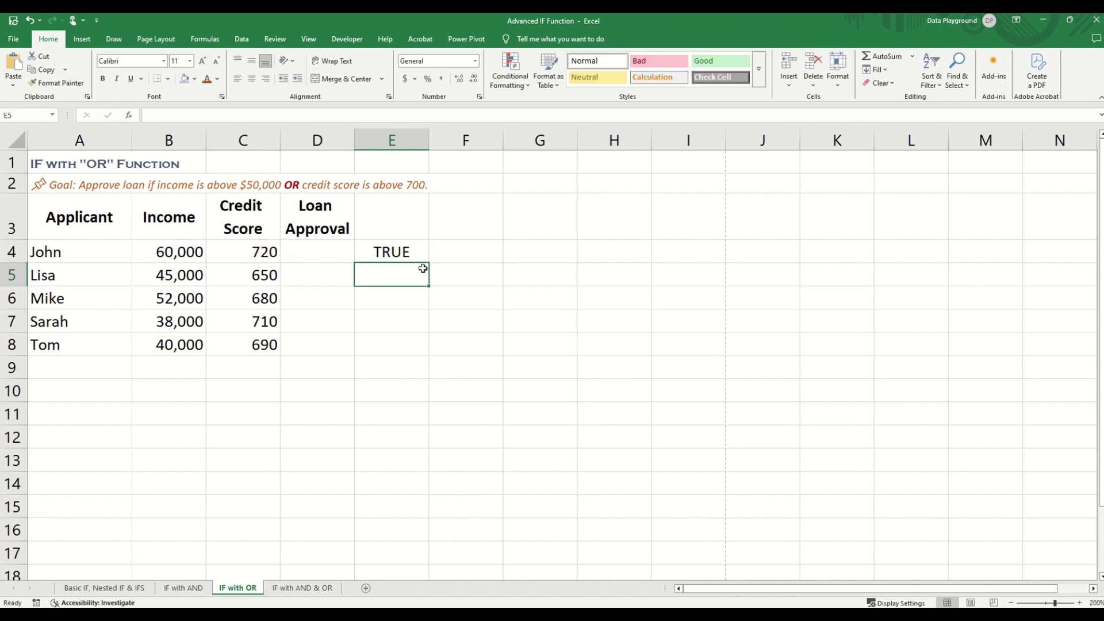
left_click(414, 258)
left_click_drag(428, 263, 409, 357)
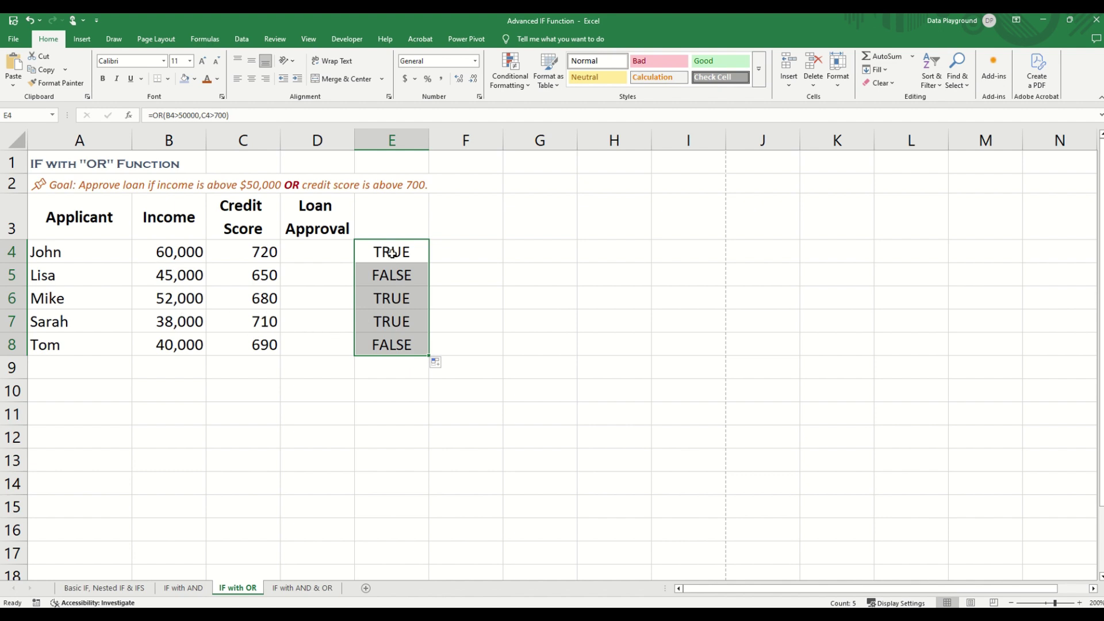
- Begin an IF formula in the Loan Approval cell D4 with OR(B4>50000,C4>700) as its logical test
left_click(303, 252)
type("=")
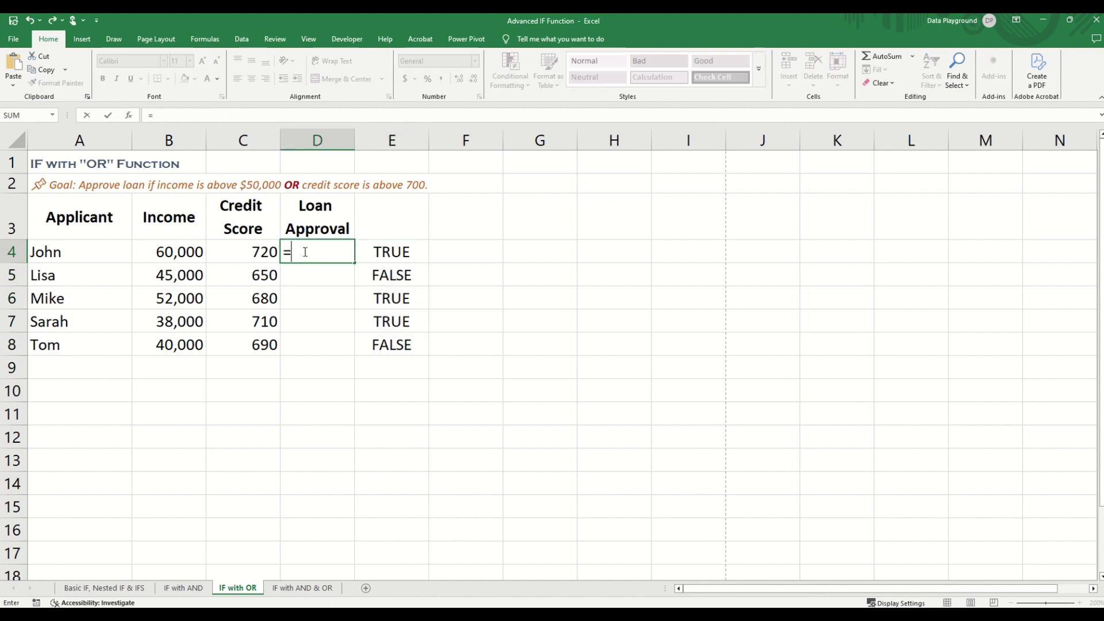
type("if(or(")
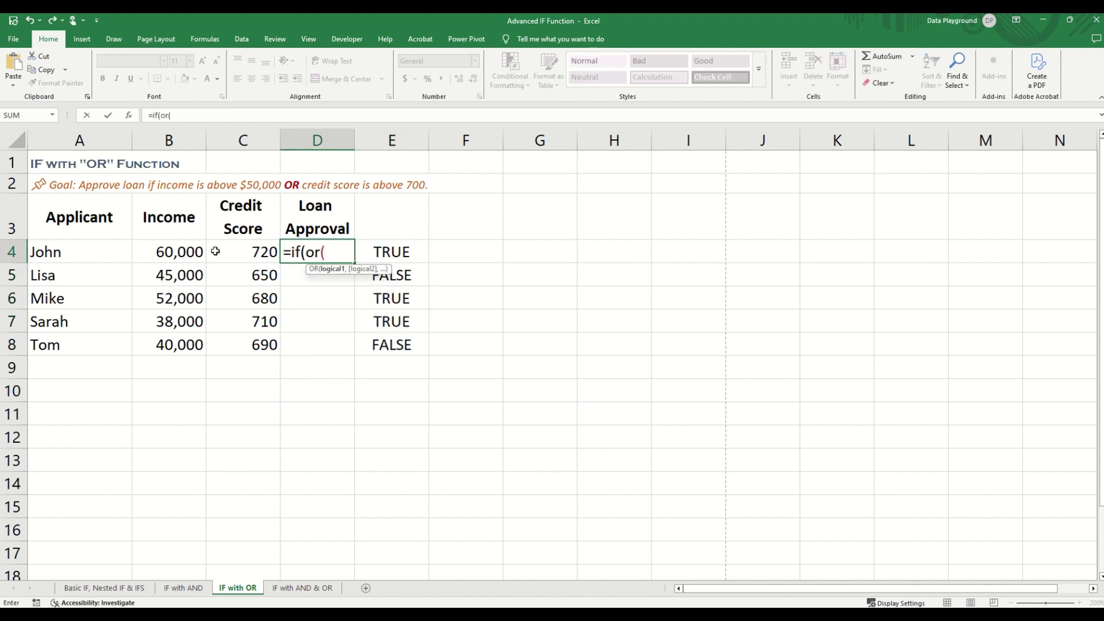
left_click(187, 252)
type(">50000")
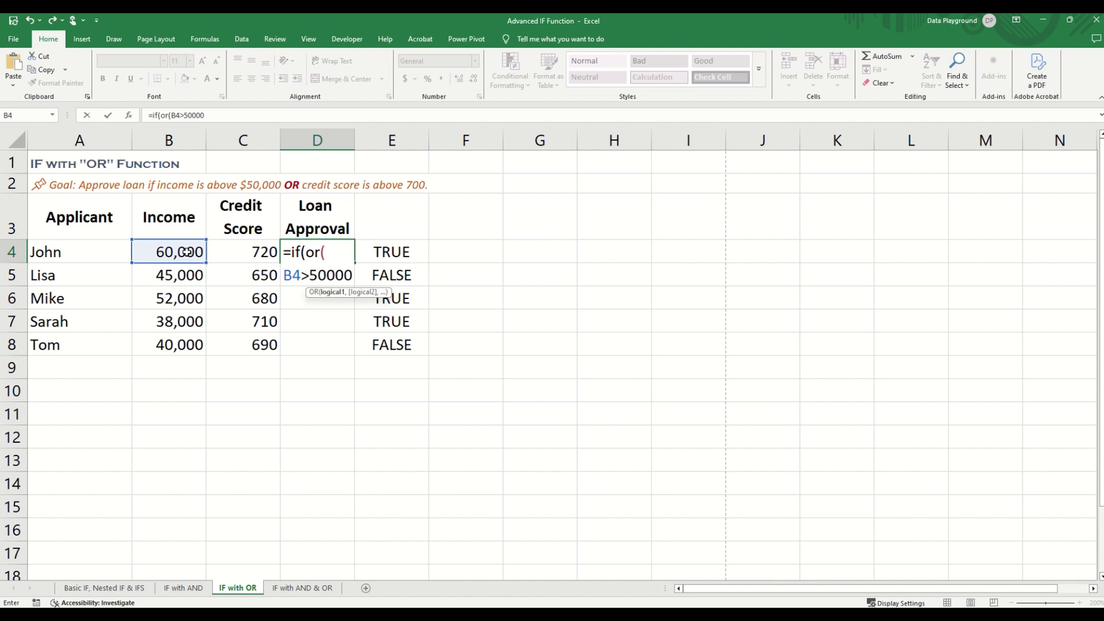
type(",")
left_click(248, 254)
type(">7000")
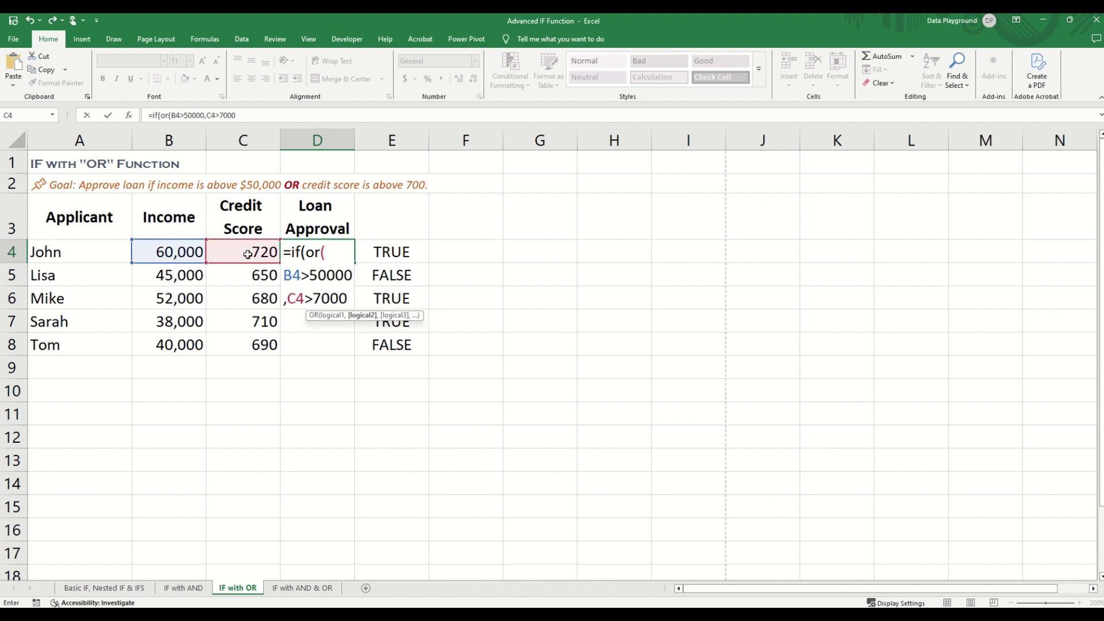
key("BackSpace")
type("),")
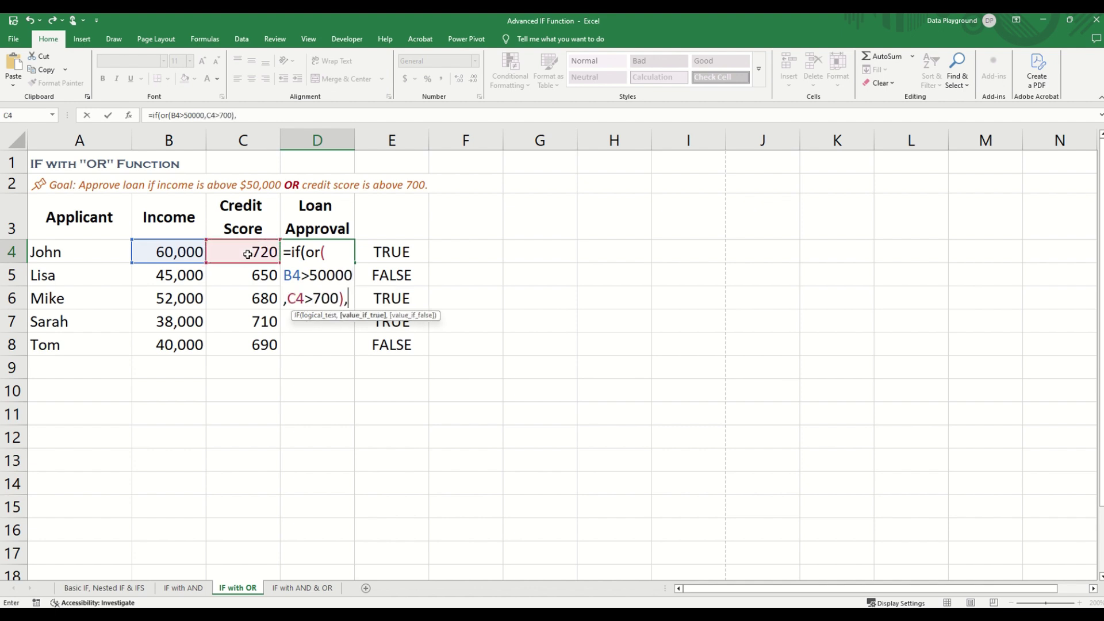
- Complete the D4 IF formula to return "Approved" when true and "Denied" when false, and fill it down to D8
type("\"Approved\",\"Denied")
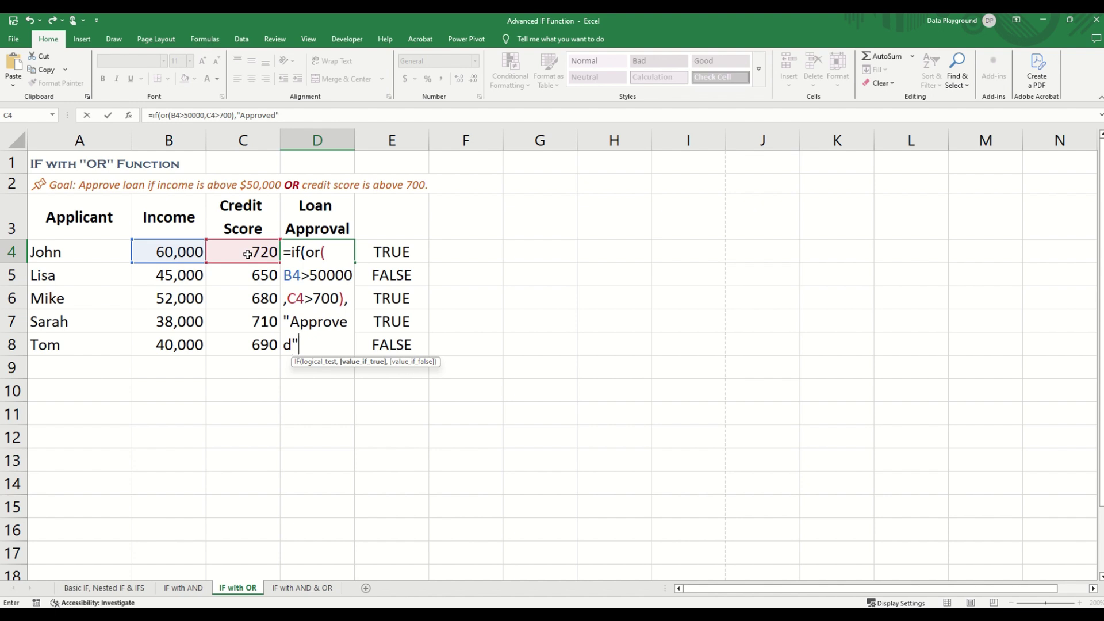
type("\")")
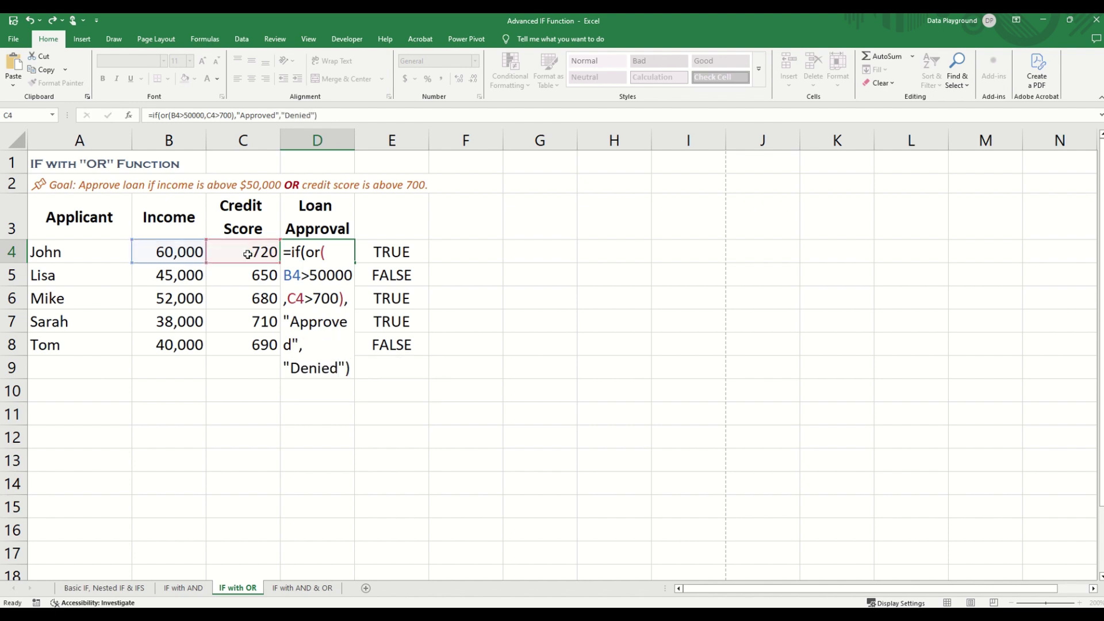
key("ctrl+Return")
left_click_drag(355, 263, 356, 351)
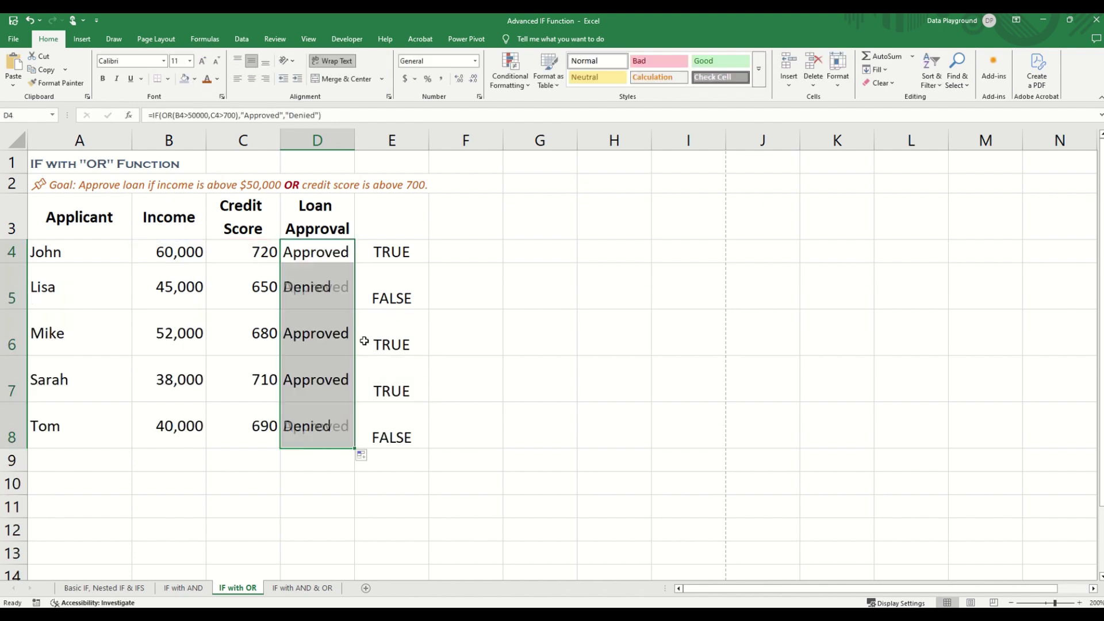
- Autofit the width of column D and the height of rows 5 to 8
double_click(356, 138)
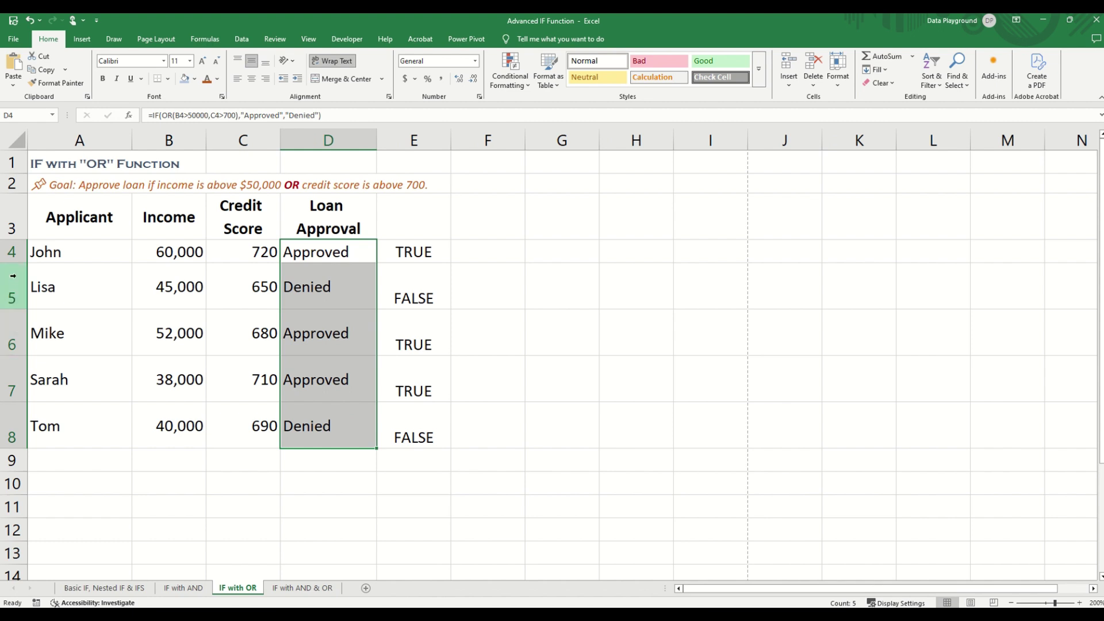
left_click_drag(13, 287, 12, 443)
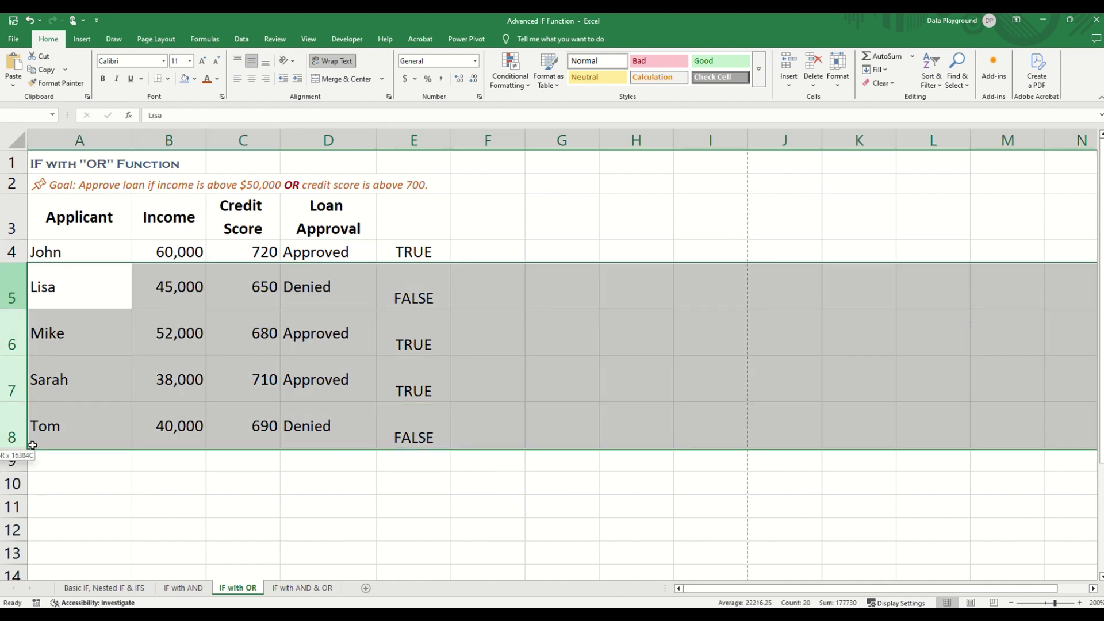
double_click(22, 309)
left_click(299, 311)
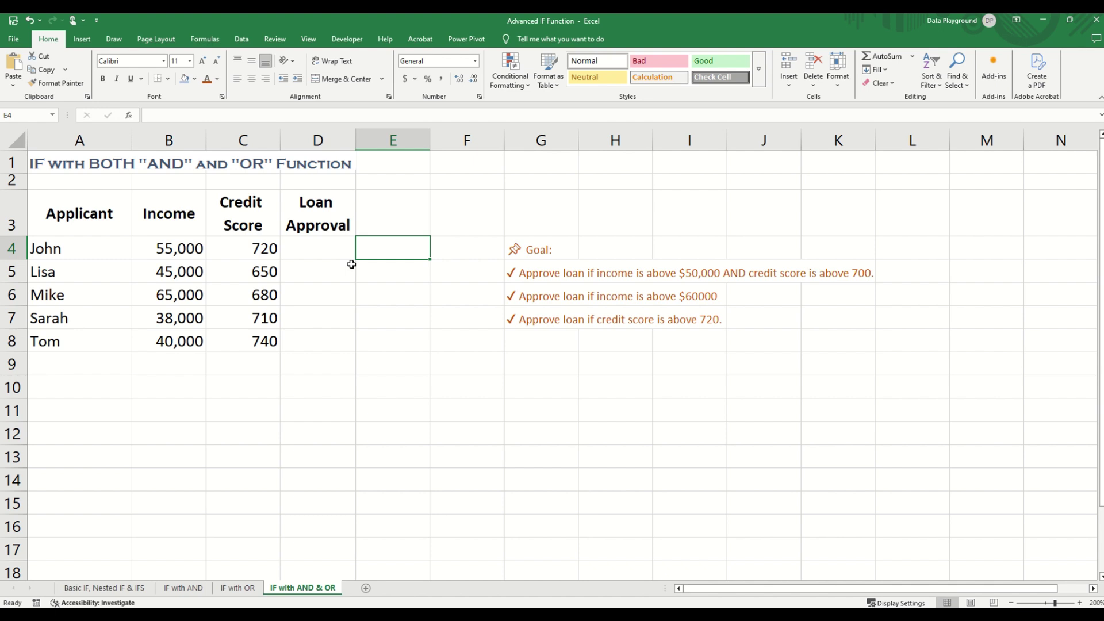
- On the IF with AND & OR sheet, begin an OR formula in E4 with AND(B4>50000,C4>700) as its first condition
type("=or(")
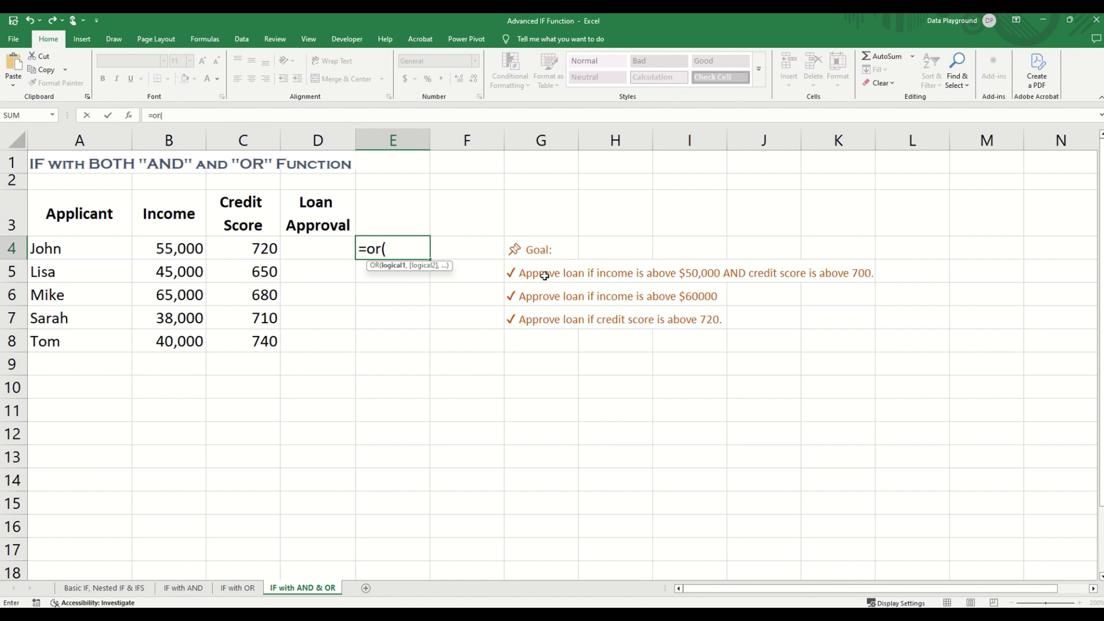
type("and(")
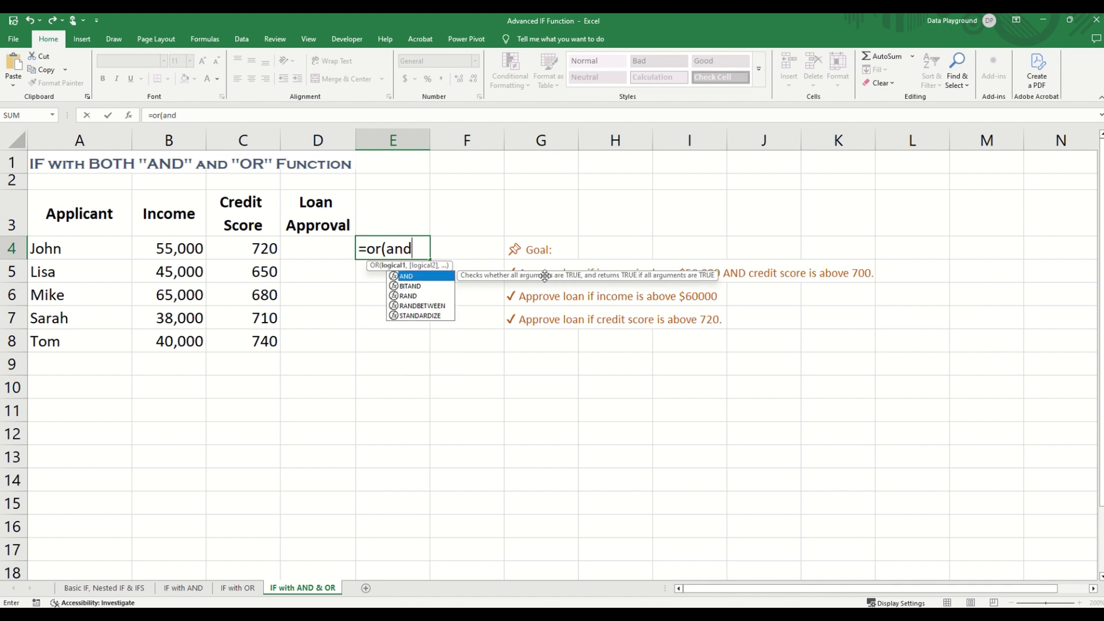
left_click(163, 248)
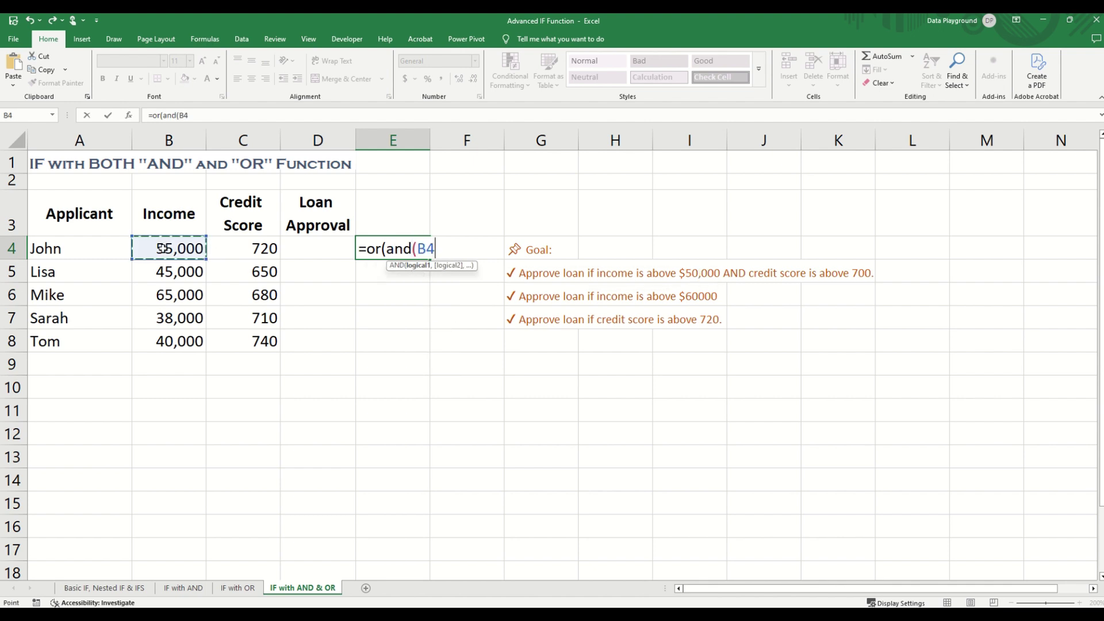
type(">5000")
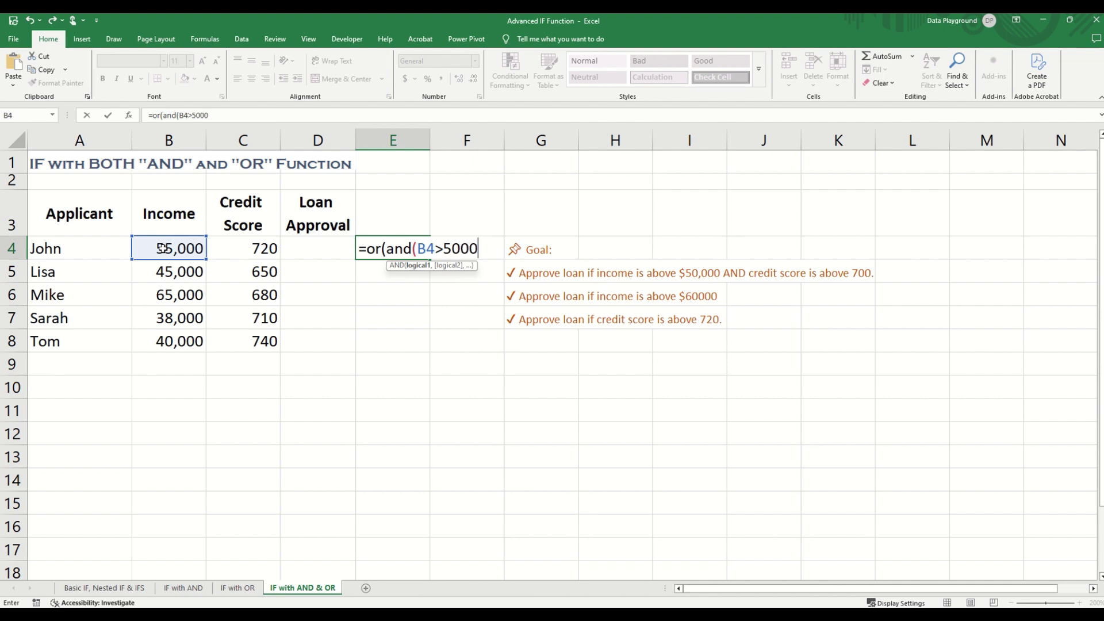
type("0,")
left_click(227, 243)
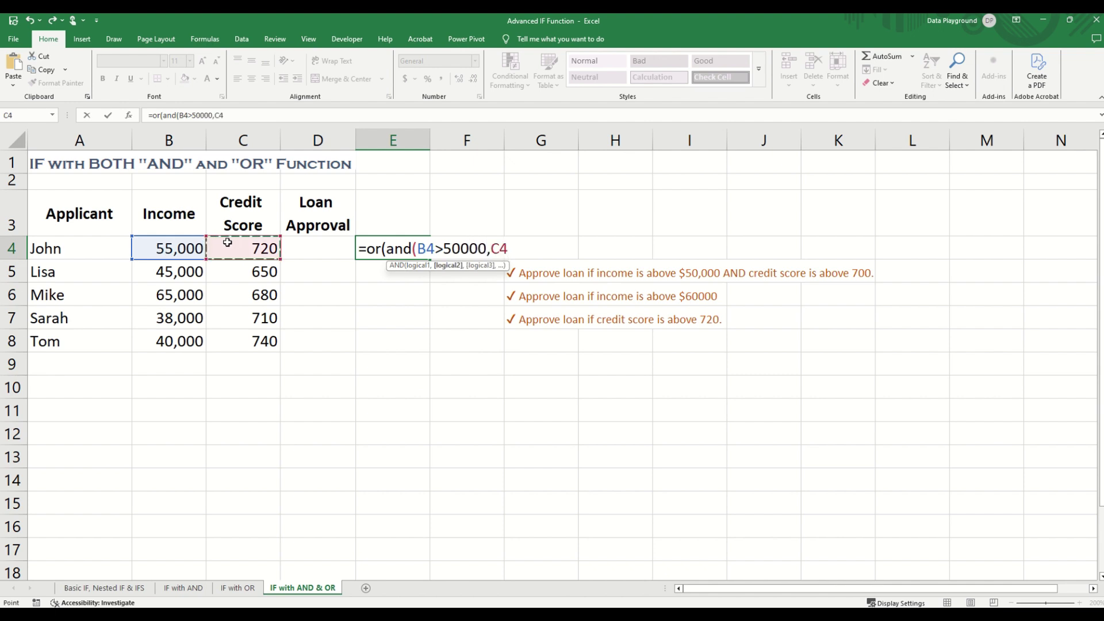
type(">700)")
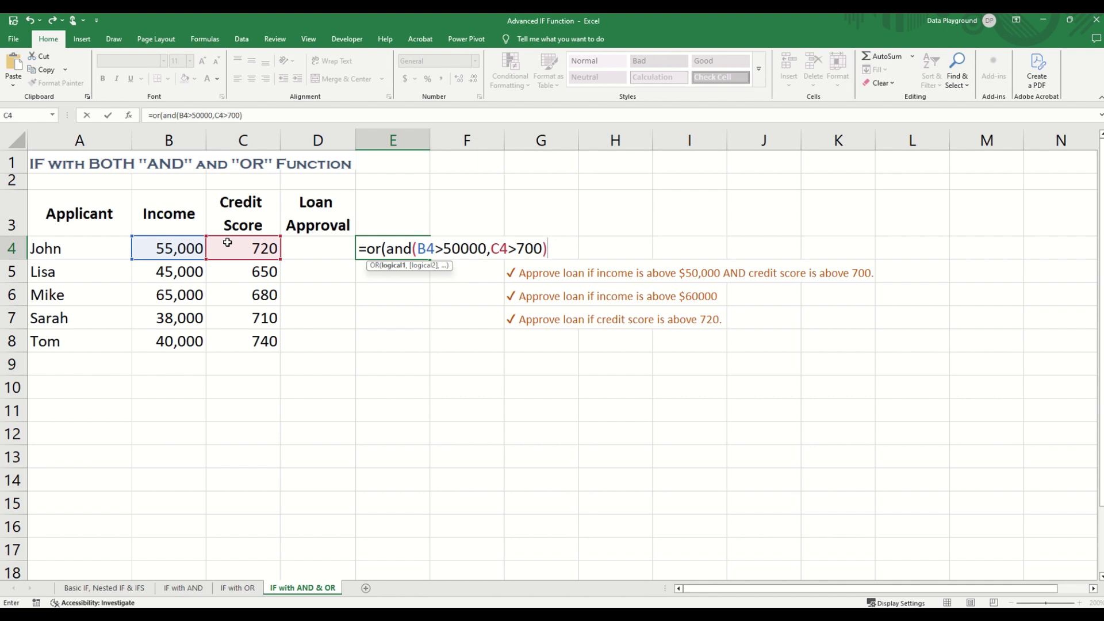
type(",")
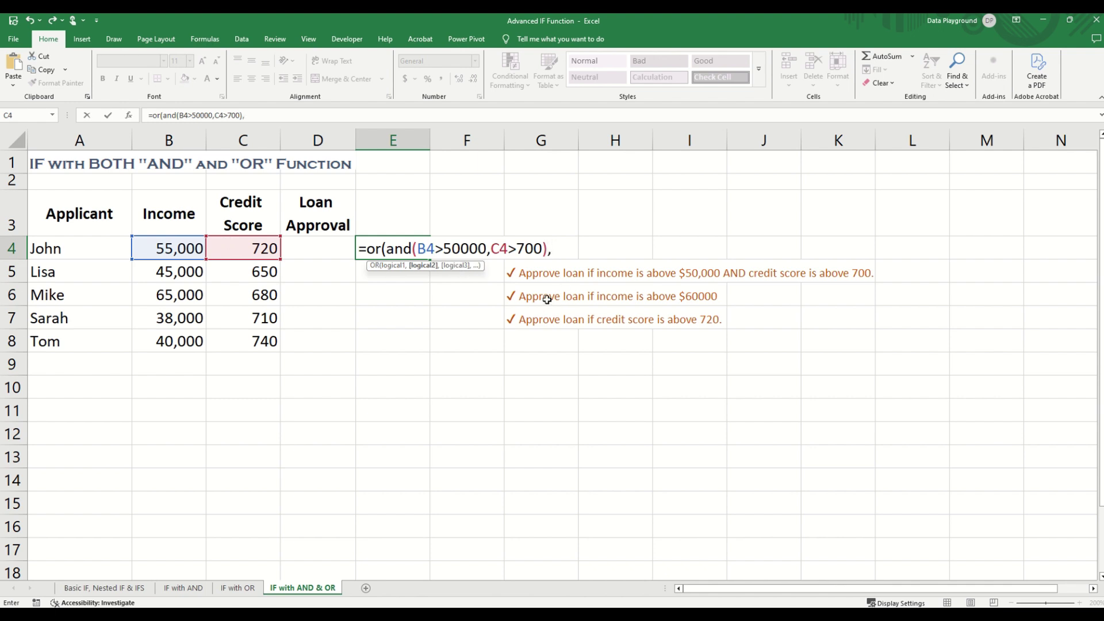
- Complete the E4 OR formula with the conditions B4>60000 and C4>720, and fill it down to E8
left_click(162, 249)
type(">60")
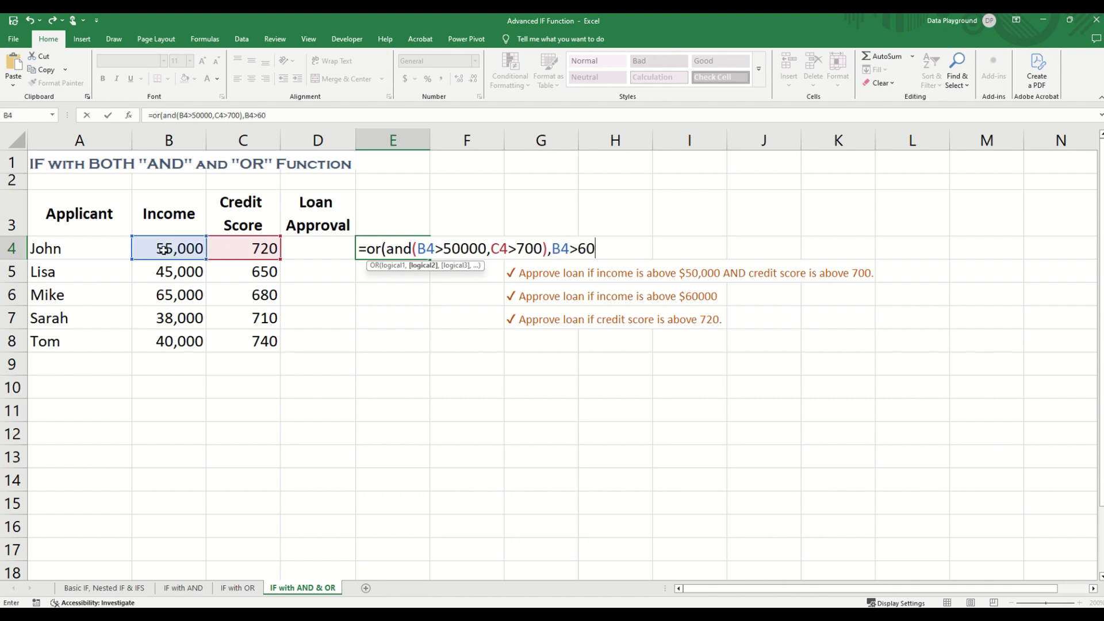
type("000,")
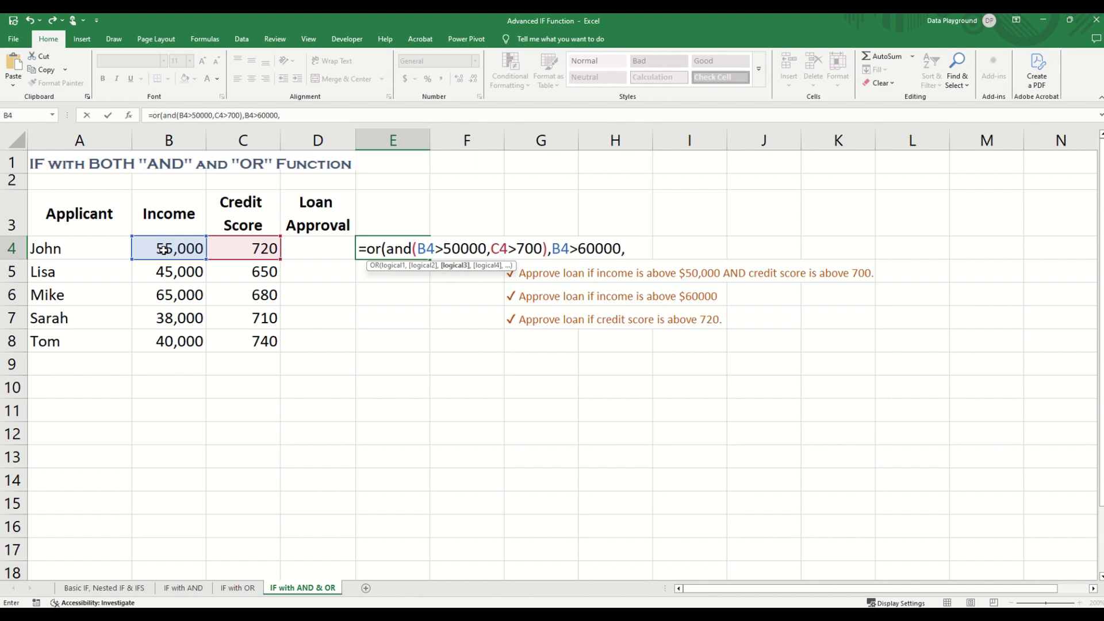
left_click(244, 248)
type(">720 ")
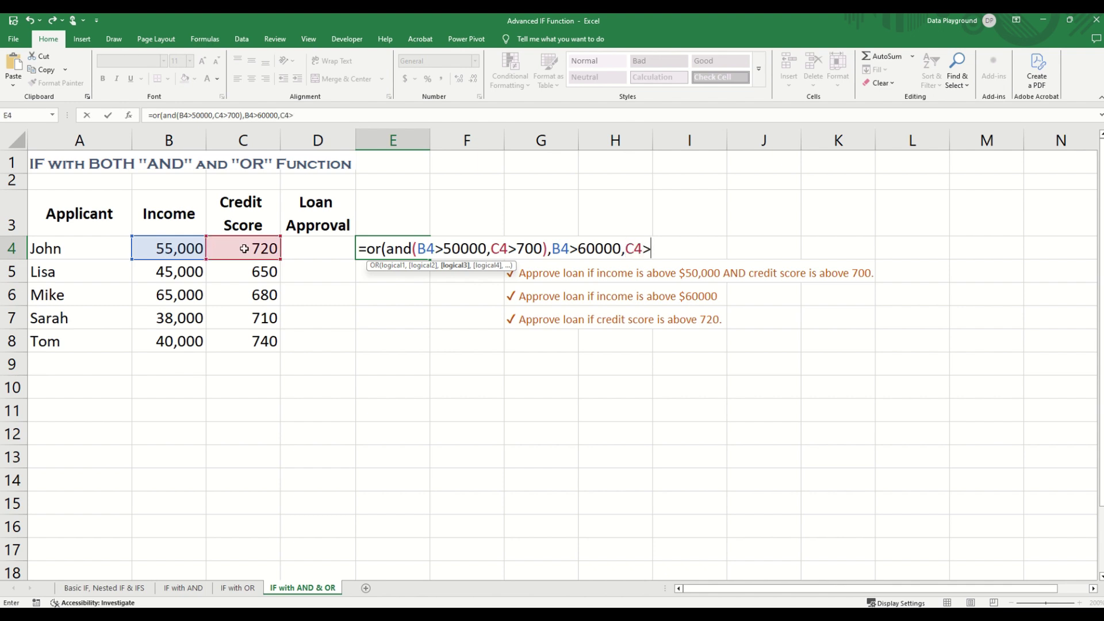
type(")")
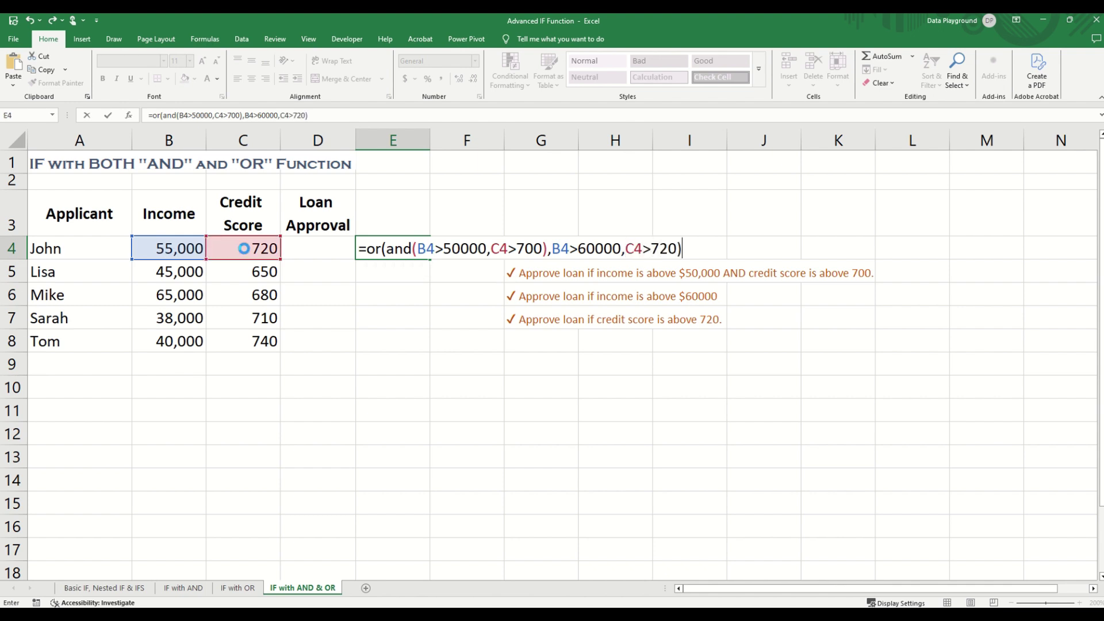
key("Return")
left_click(402, 249)
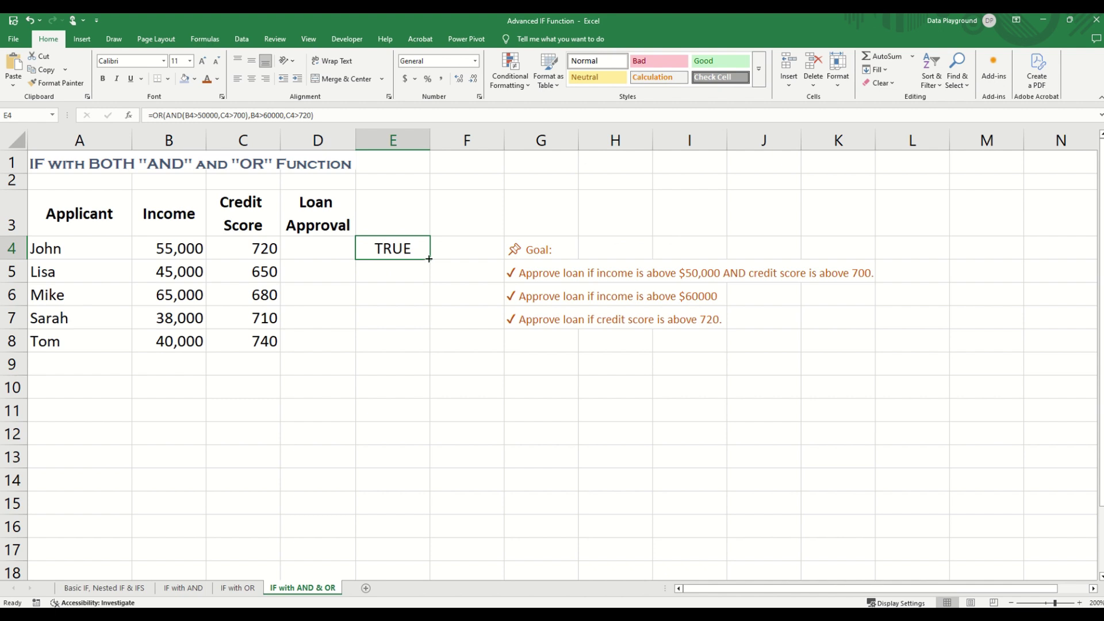
left_click_drag(429, 259, 412, 349)
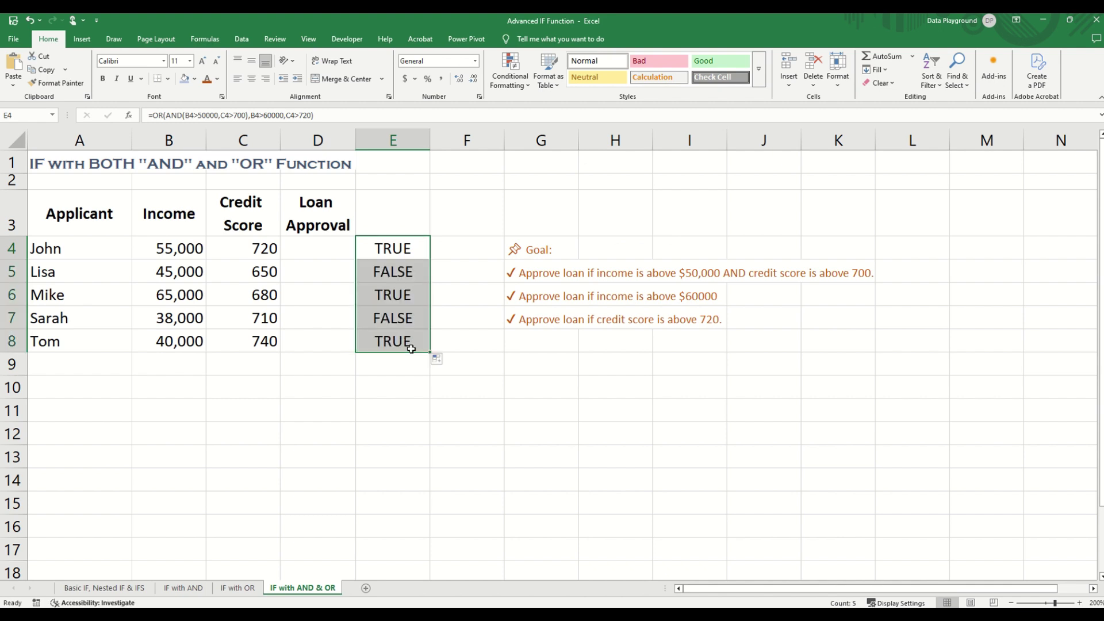
- Copy the OR expression from E4, without its equals sign, into a new IF formula in D4 as the logical test
key("F2")
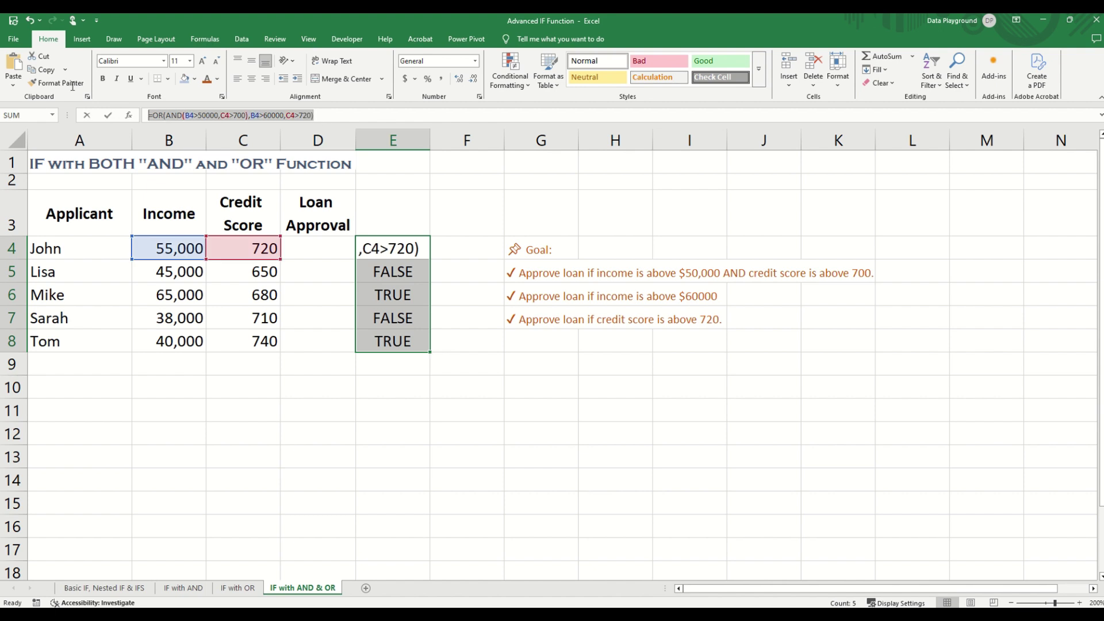
left_click_drag(323, 115, 150, 111)
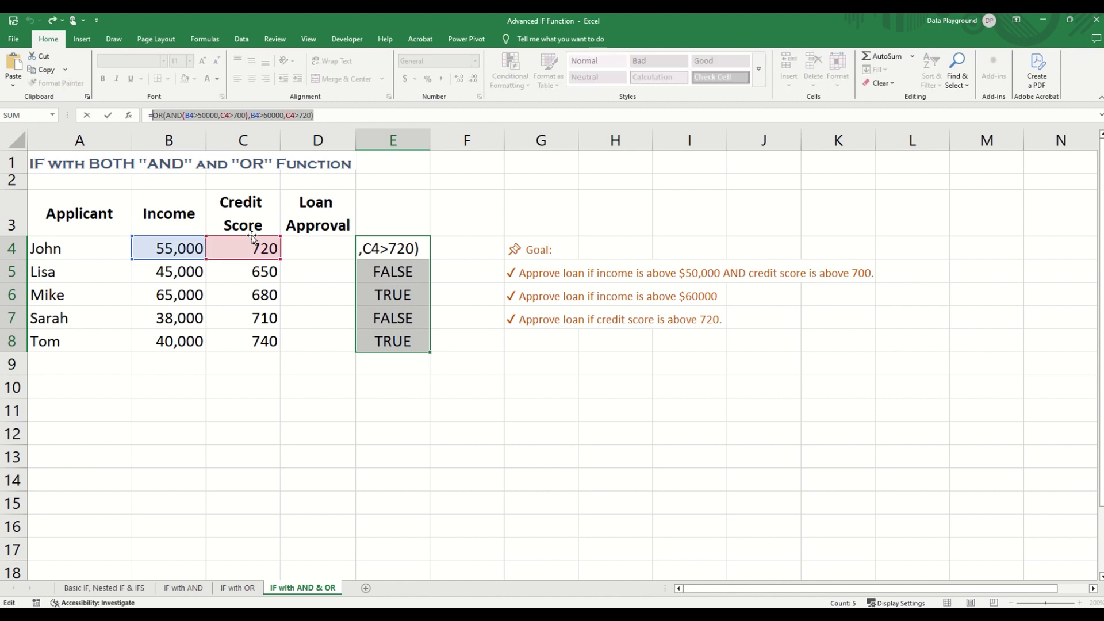
left_click(305, 254)
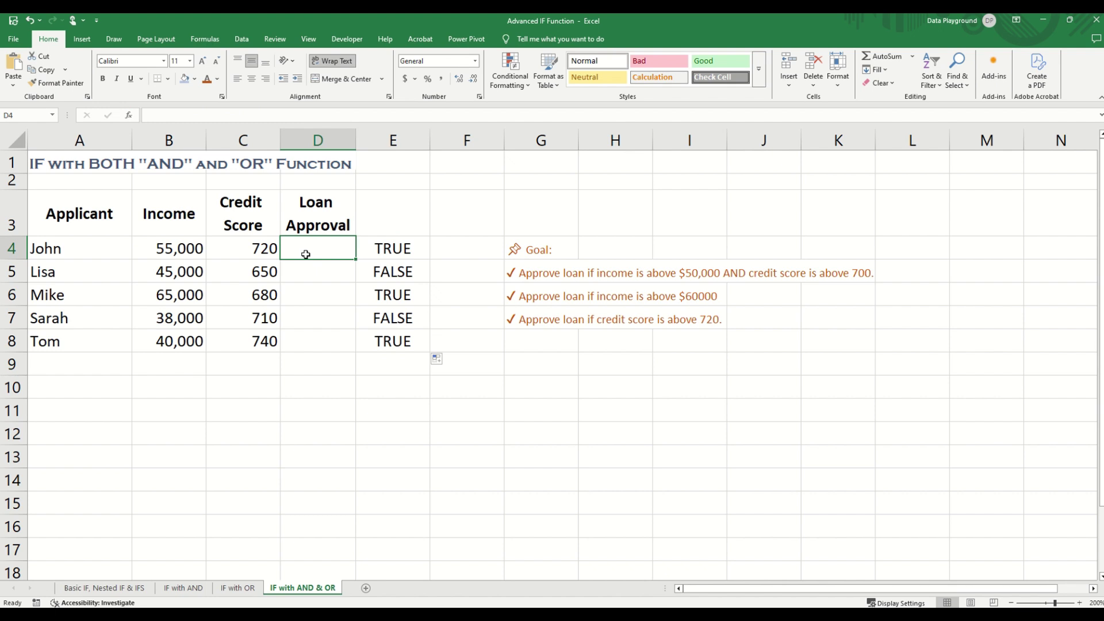
type("=if(")
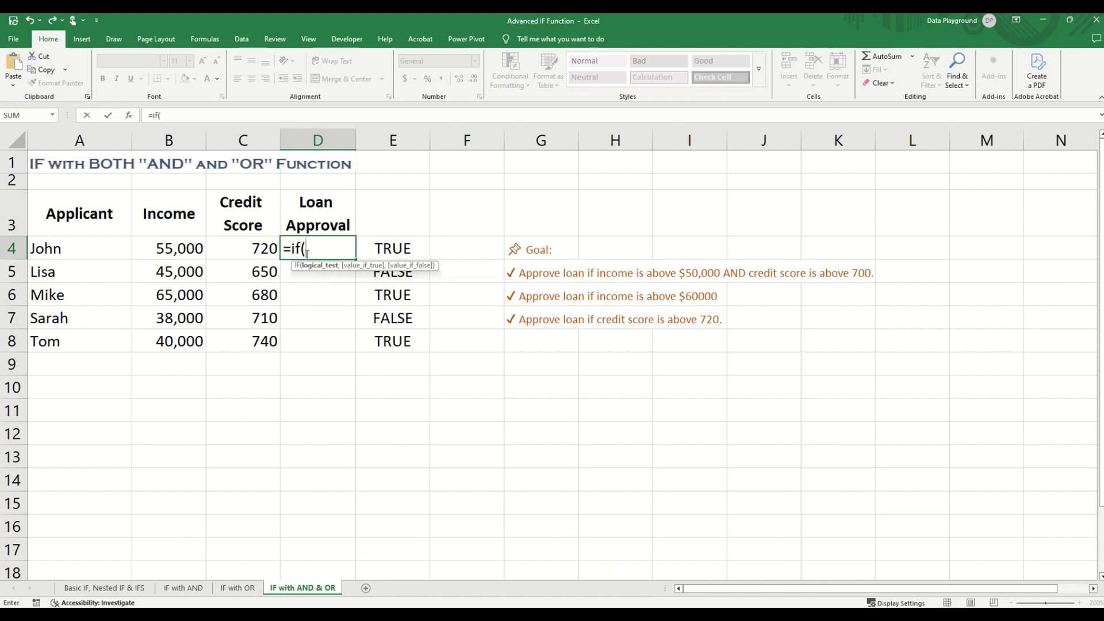
key("ctrl+v")
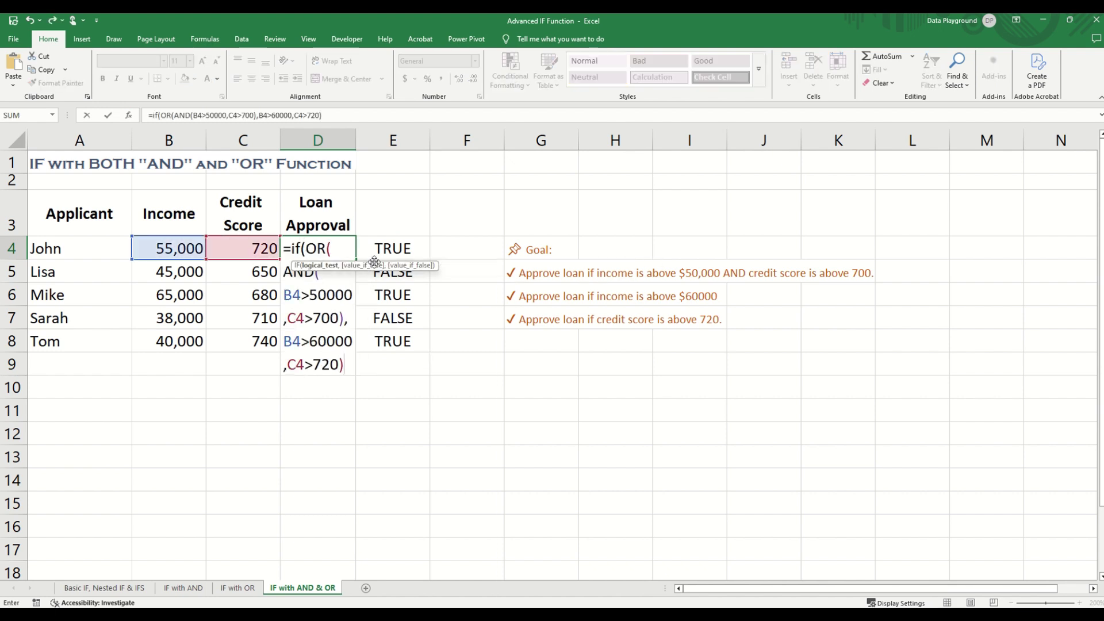
- Complete the D4 IF formula with "Approved" for true and "Denied" for false, and fill it down to D8
left_click(333, 115)
type(",")
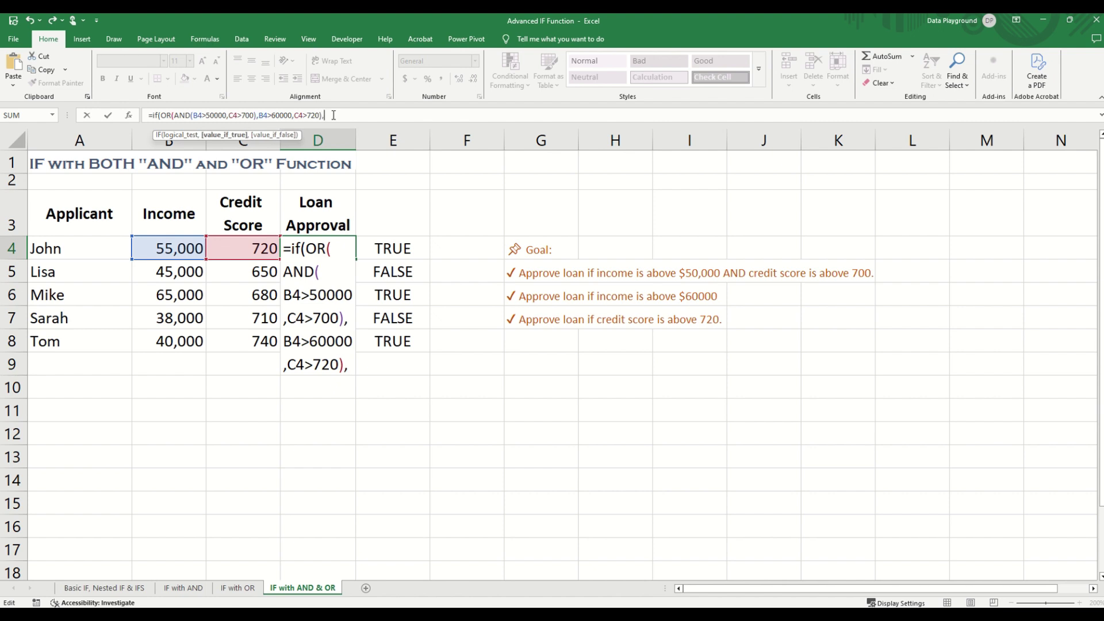
type("\"Approve")
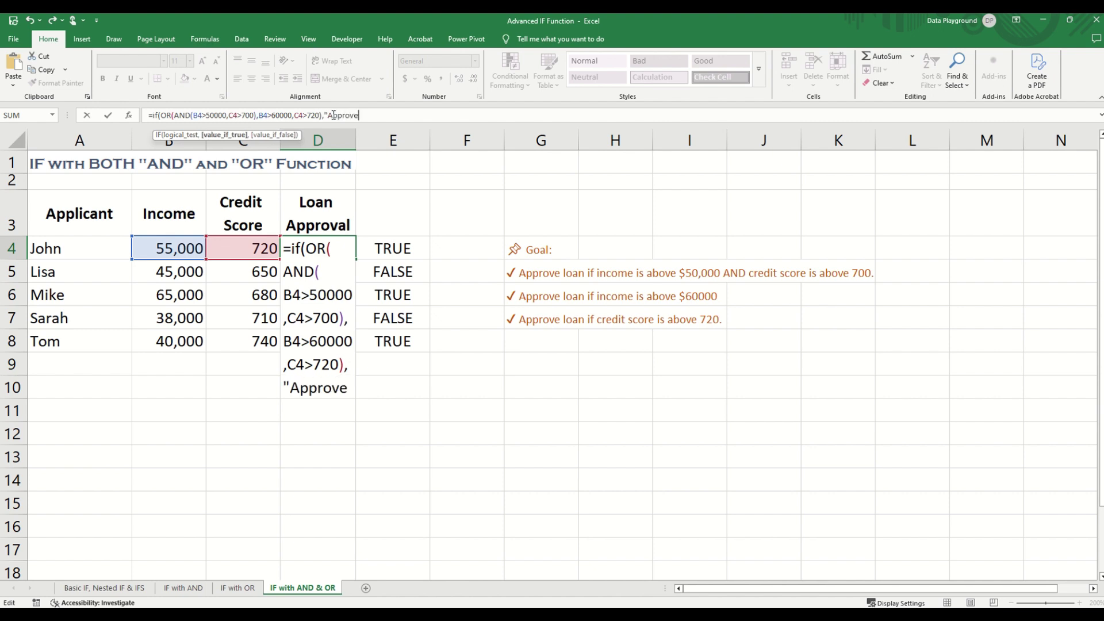
type("d\",\"De")
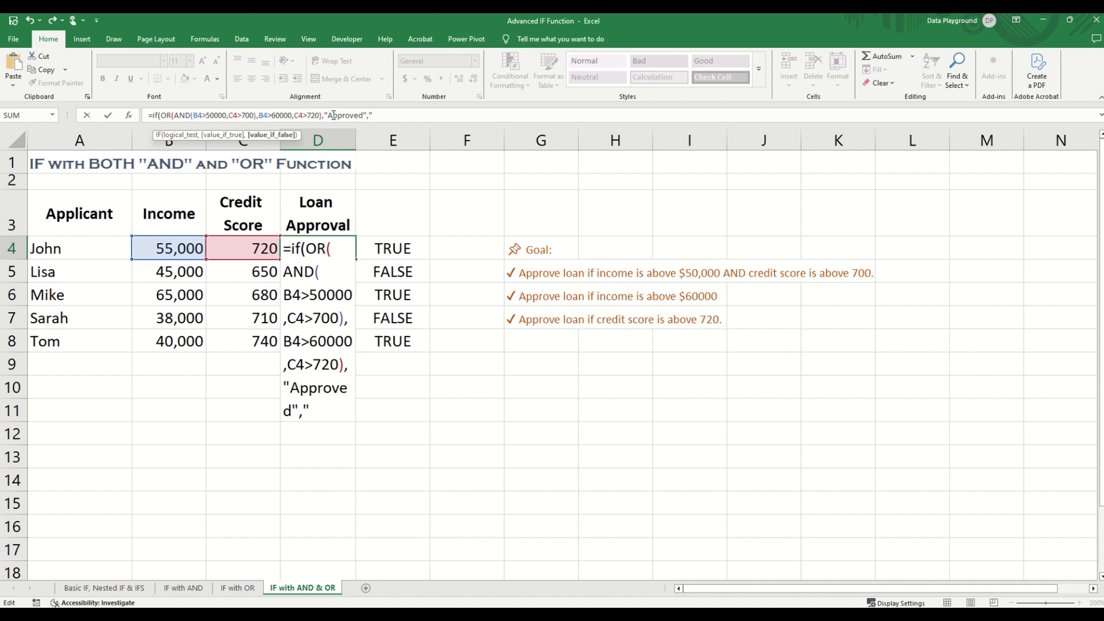
type("nied")
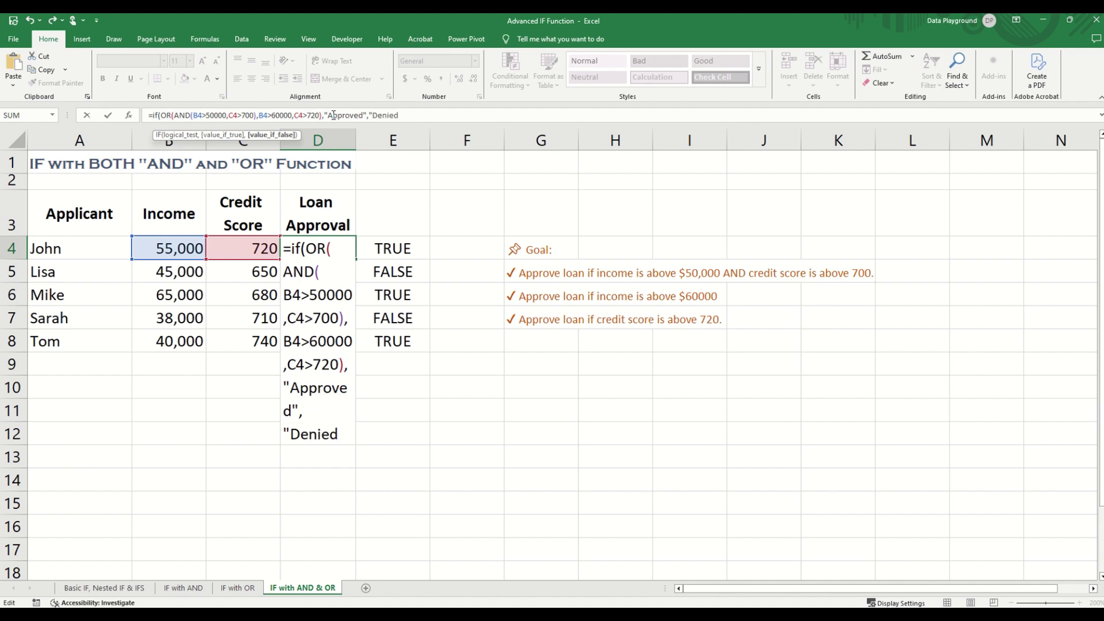
type("\")")
key("Return")
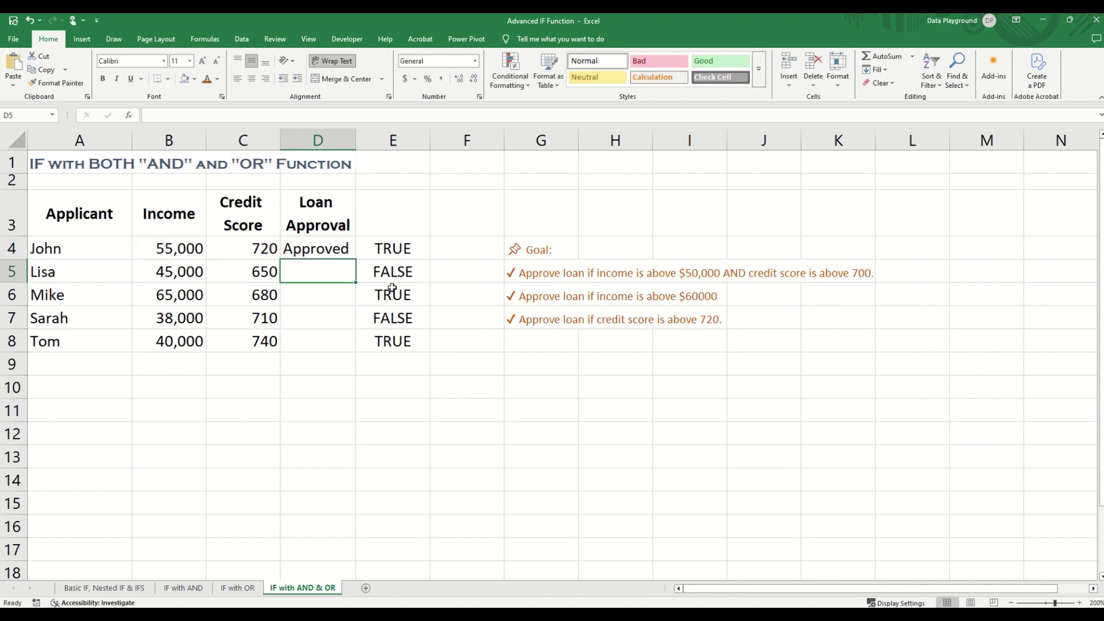
left_click(318, 249)
left_click_drag(356, 260, 347, 344)
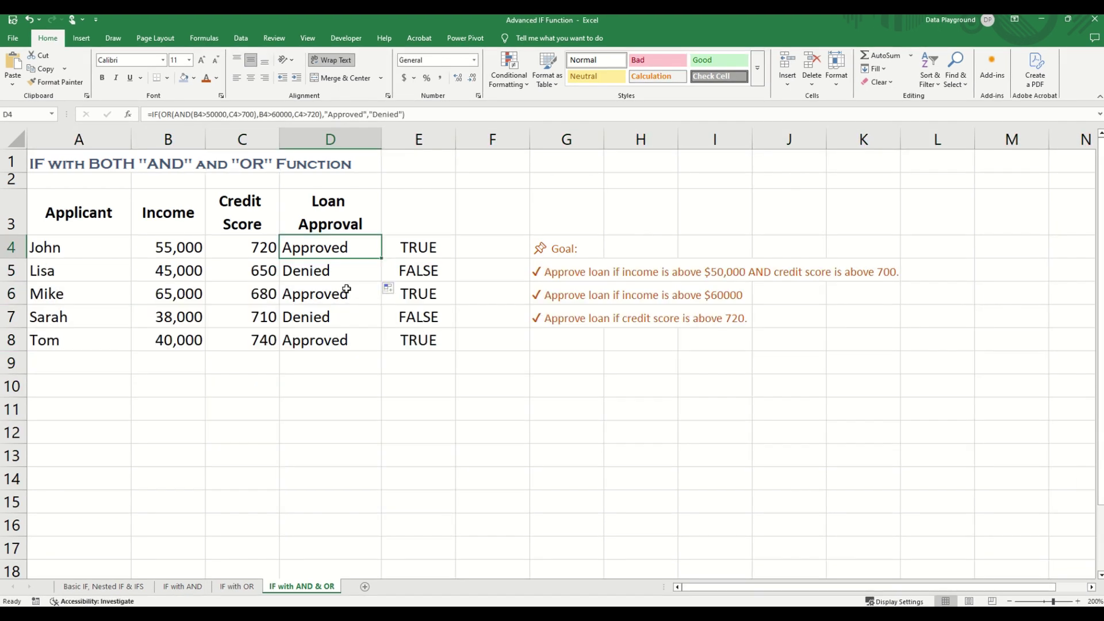
- Evaluate the AND condition and the whole OR test within the D6 formula in place, leaving the original formula intact
left_click(347, 290)
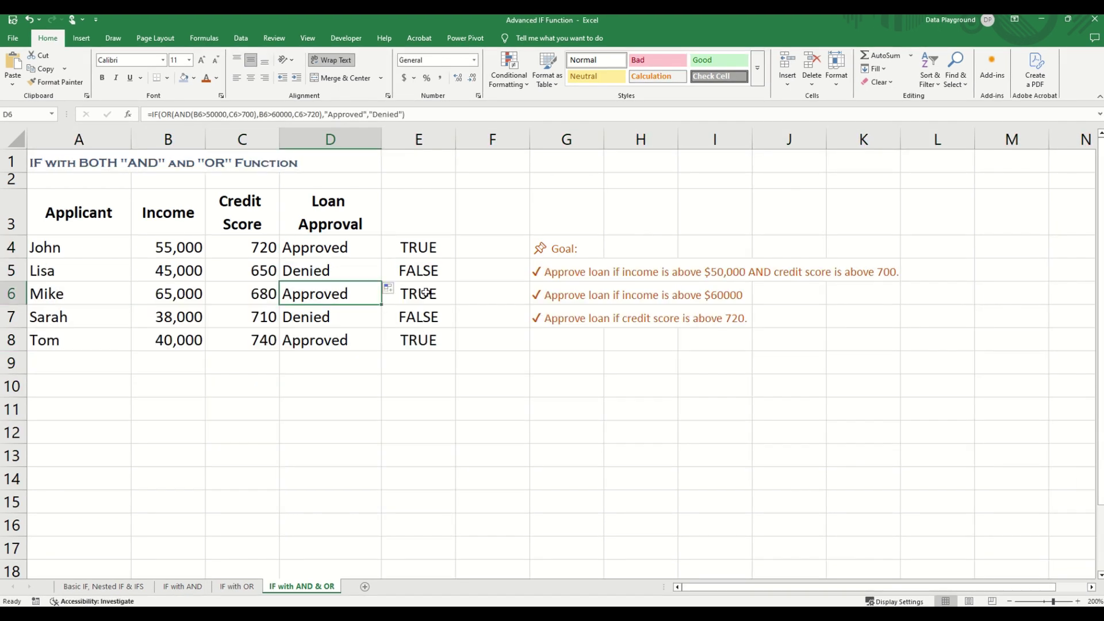
left_click(426, 293)
left_click(341, 295)
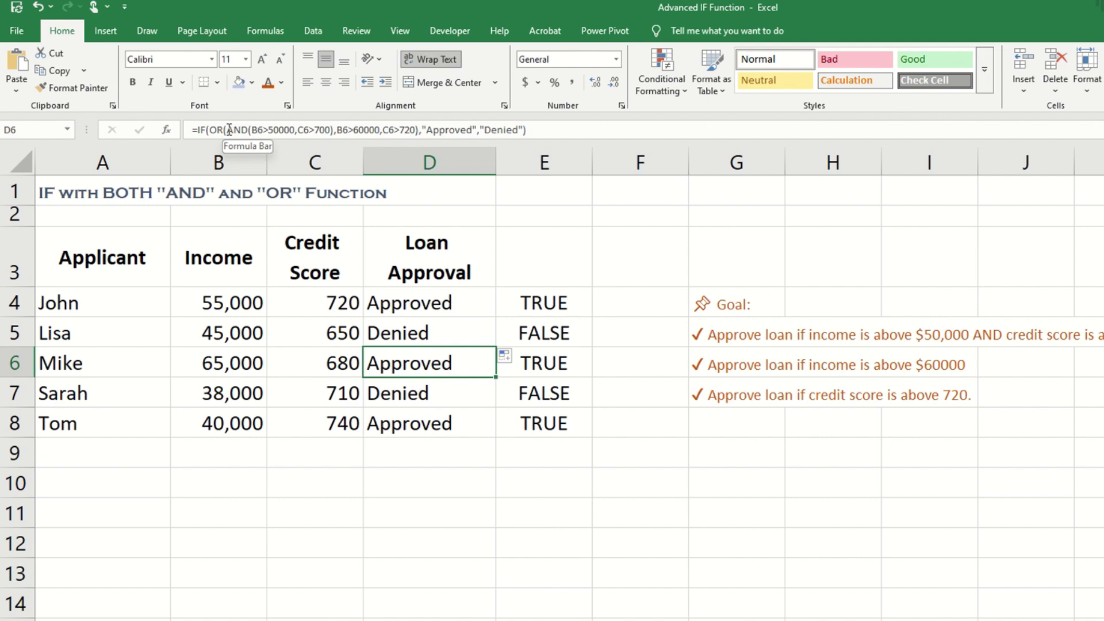
left_click_drag(227, 129, 334, 129)
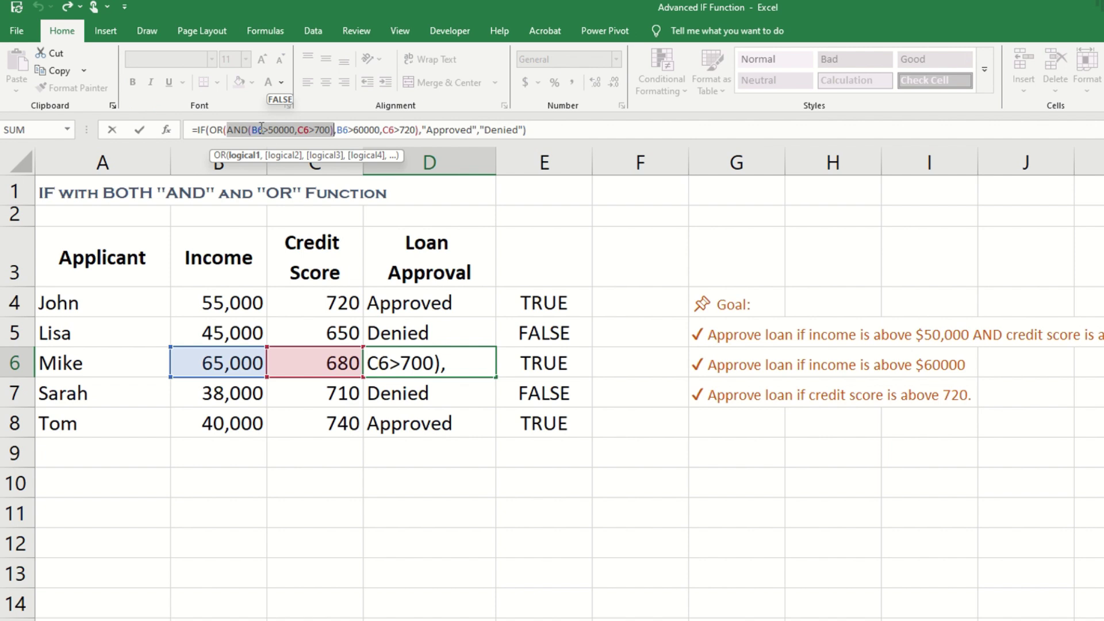
key("F9")
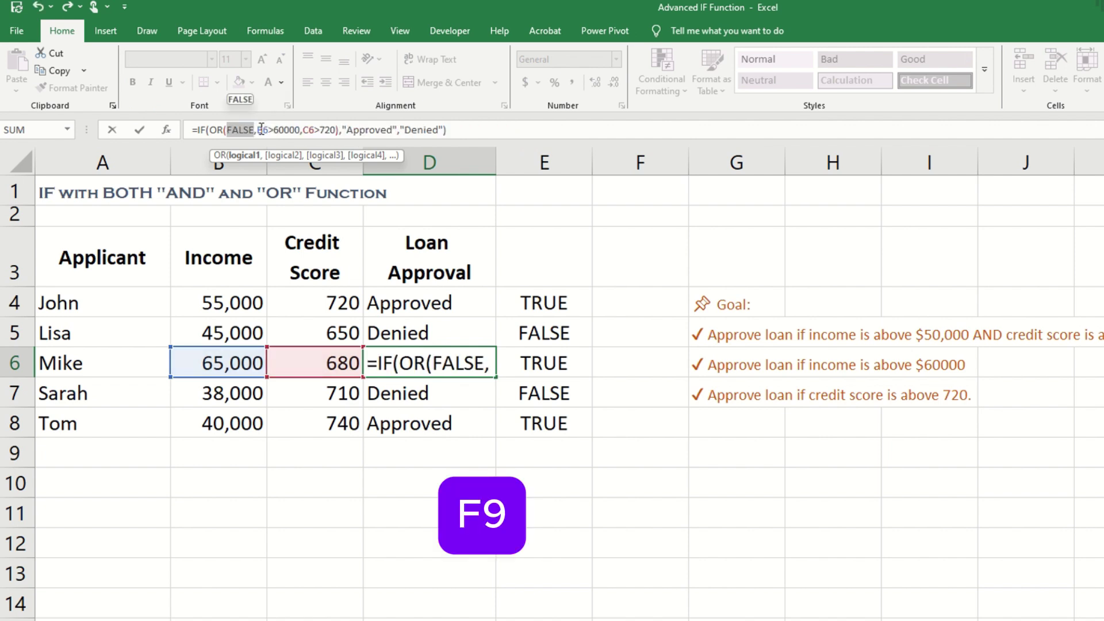
left_click(336, 130)
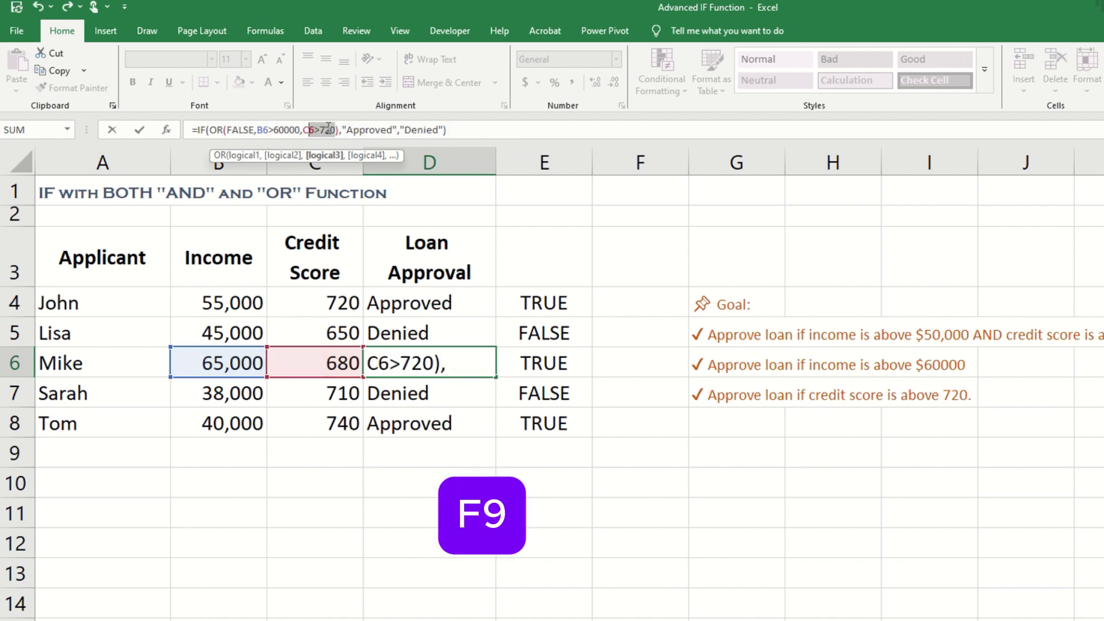
left_click_drag(333, 131, 209, 130)
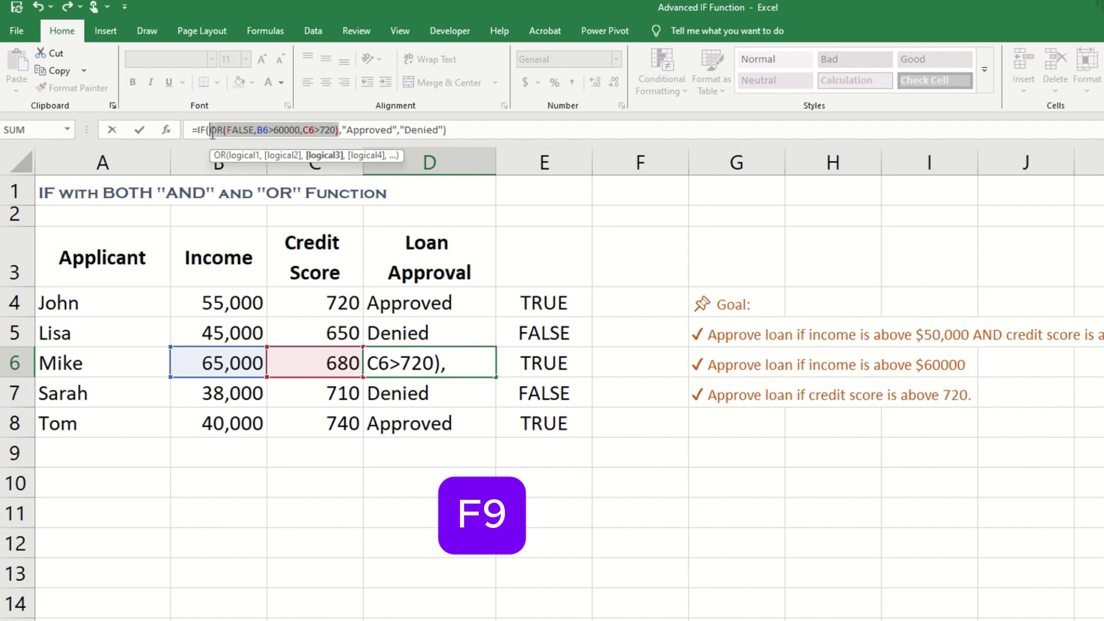
key("F9")
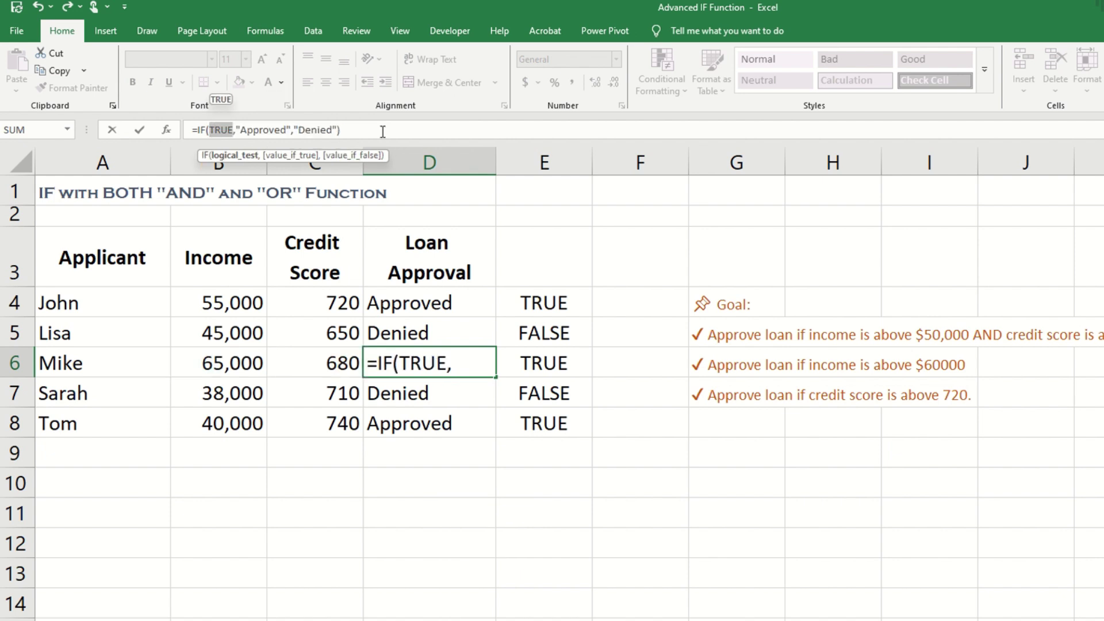
key("Escape")
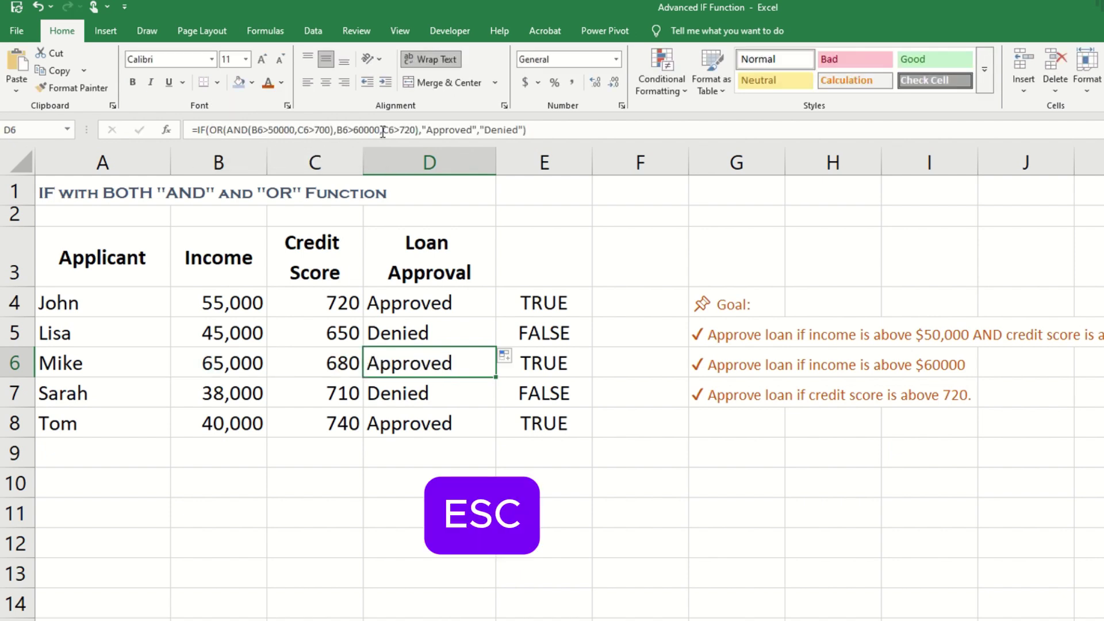
key("Down")
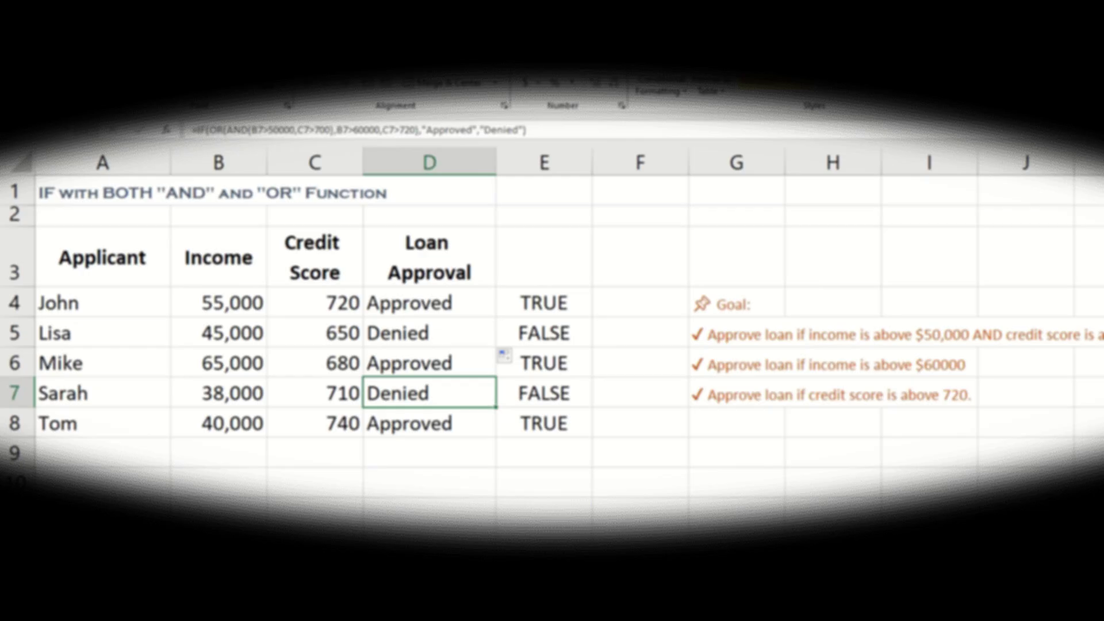